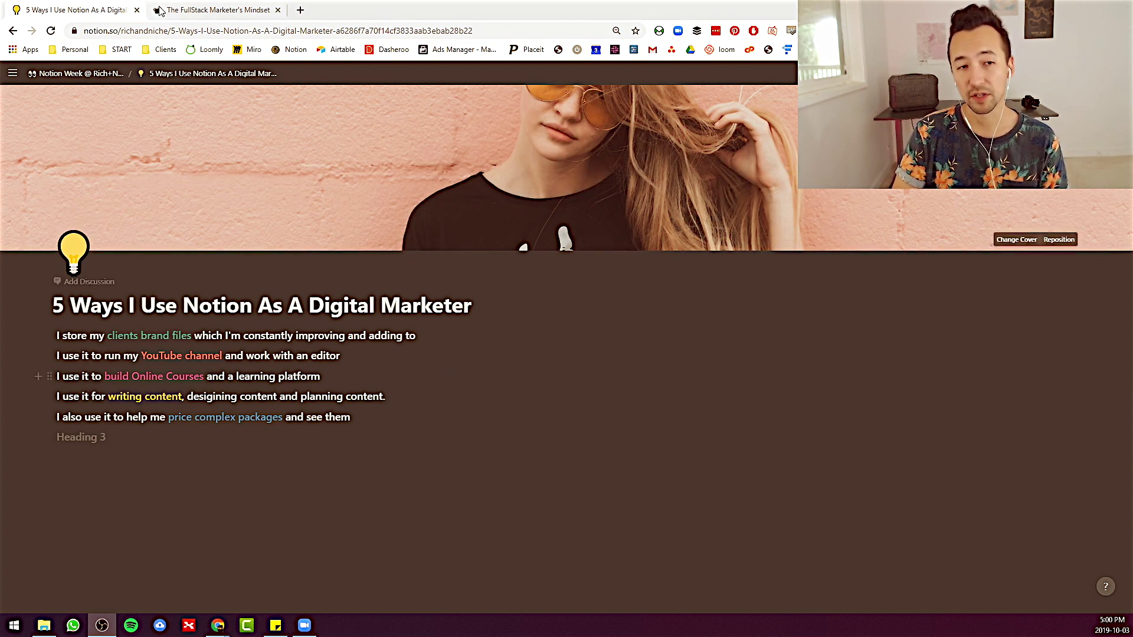
# Step: Browse the Shaggy Jack client page under Client Brand Files, then return to the 5 Ways tab with Ctrl+1
pyautogui.click(207, 10)
pyautogui.click(12, 73)
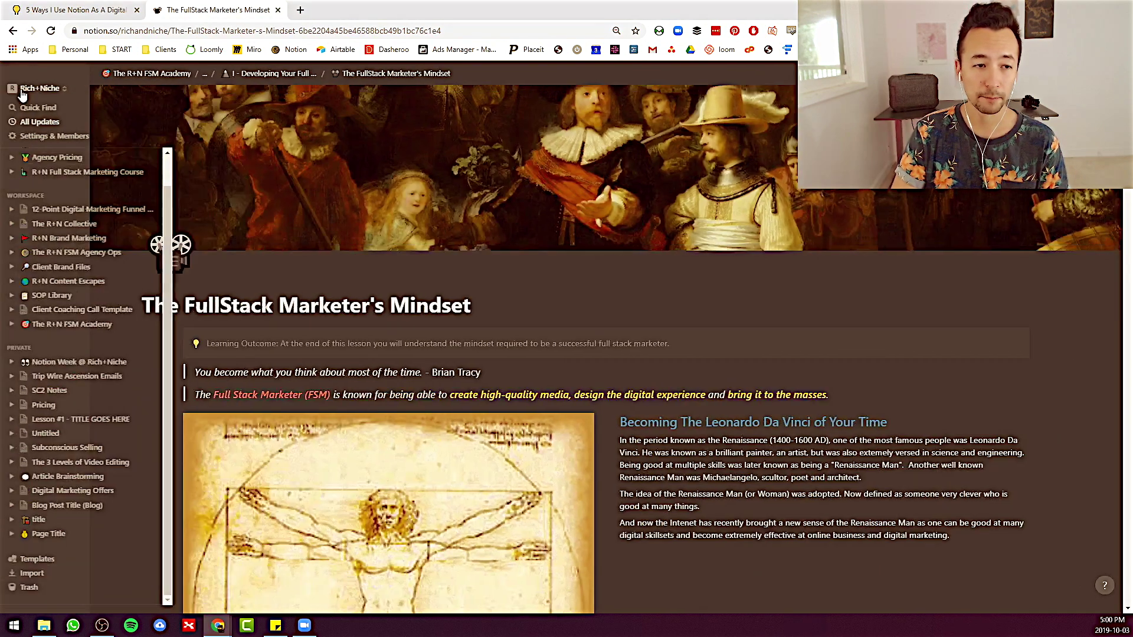
pyautogui.click(62, 251)
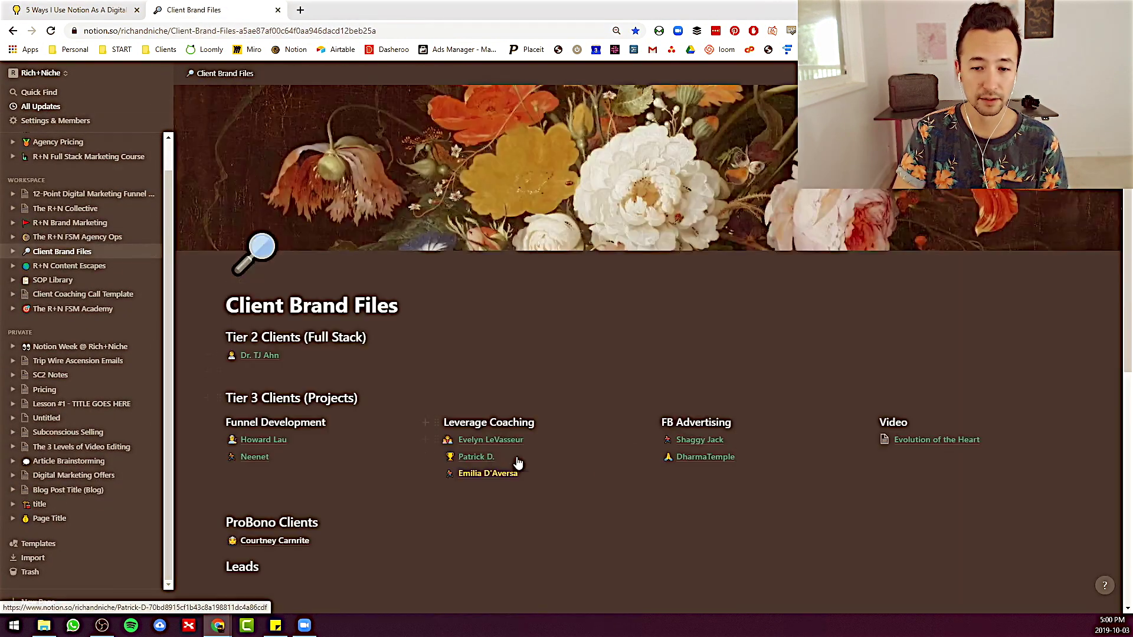
pyautogui.click(700, 440)
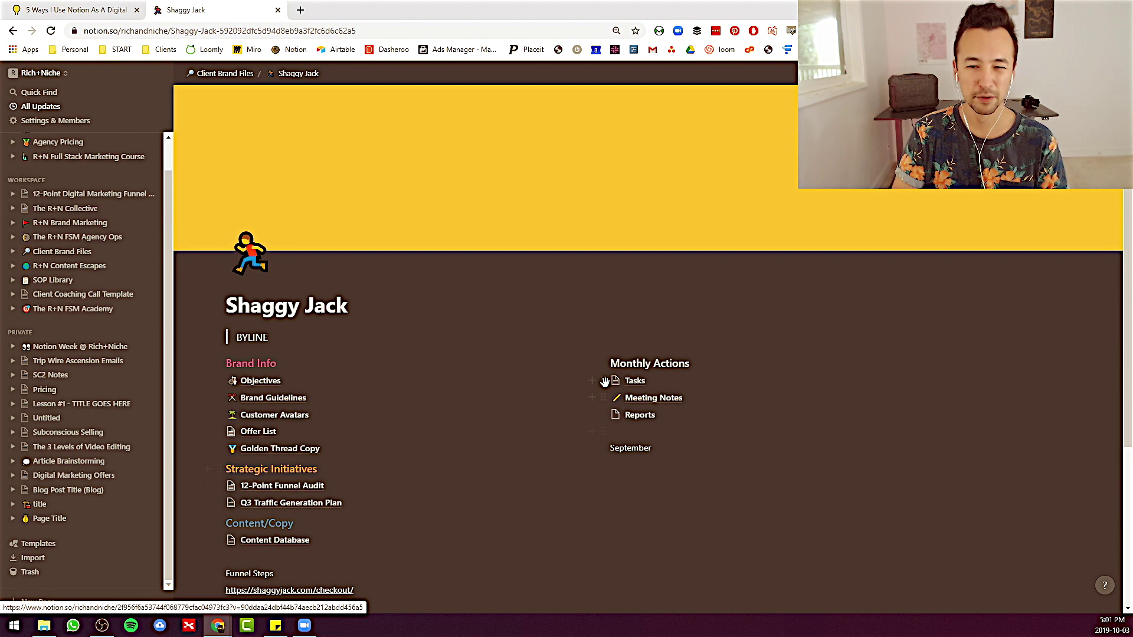
pyautogui.scroll(-2, 514, 413)
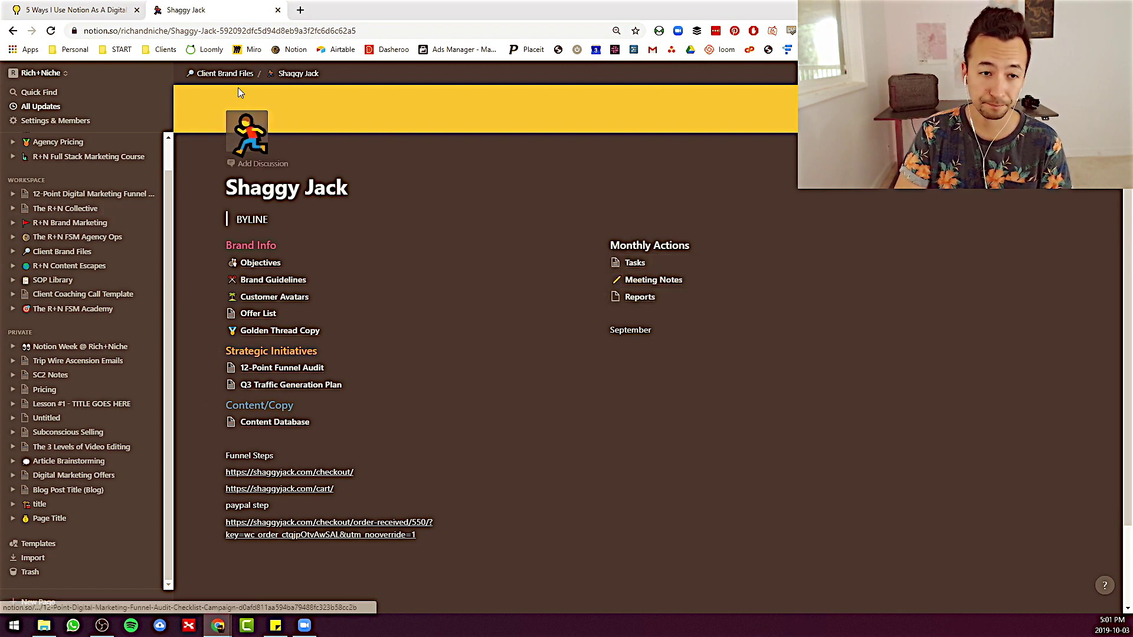
pyautogui.hotkey('ctrl', '1')
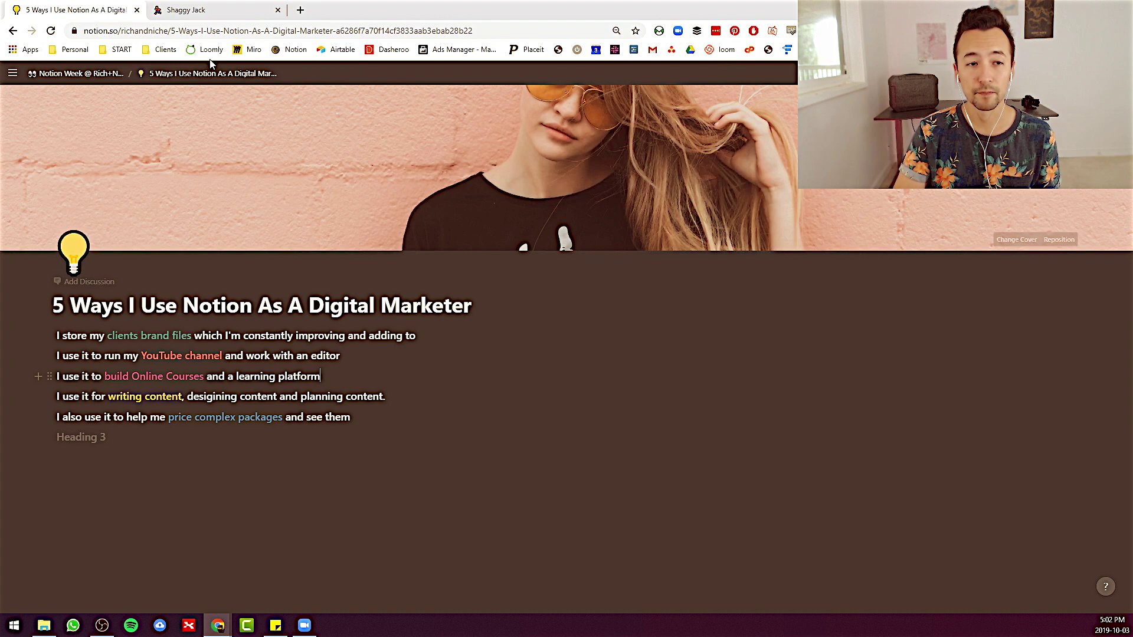
# Step: From the Shaggy Jack tab, open R+N YouTube Marketing (Video) under R+N Brand Marketing and scroll down it
pyautogui.click(188, 10)
pyautogui.click(70, 223)
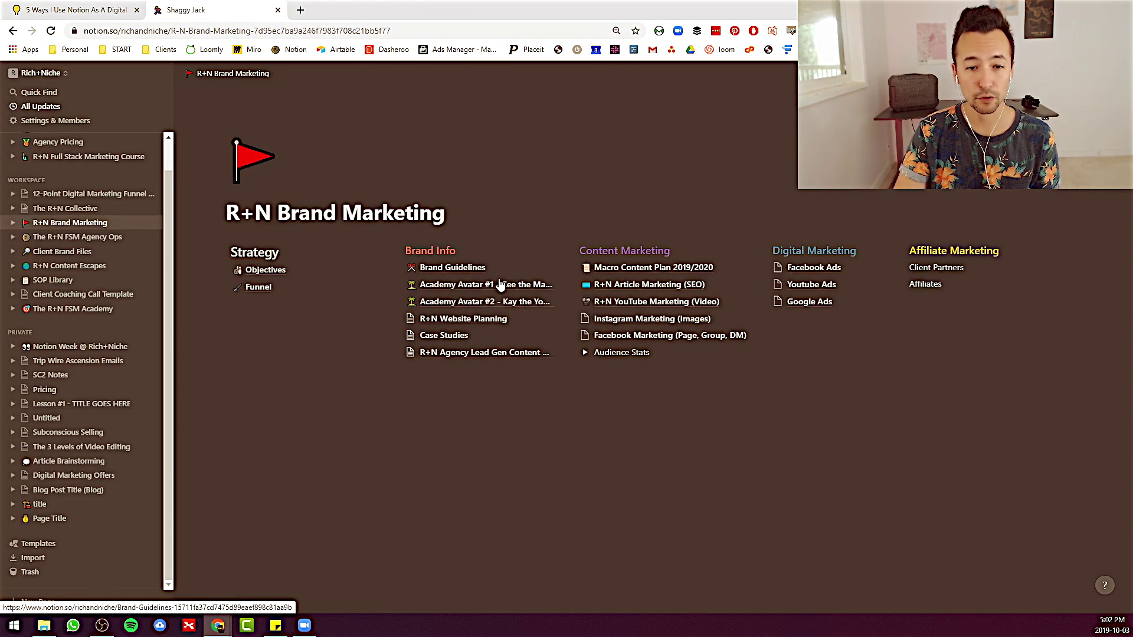
pyautogui.click(620, 301)
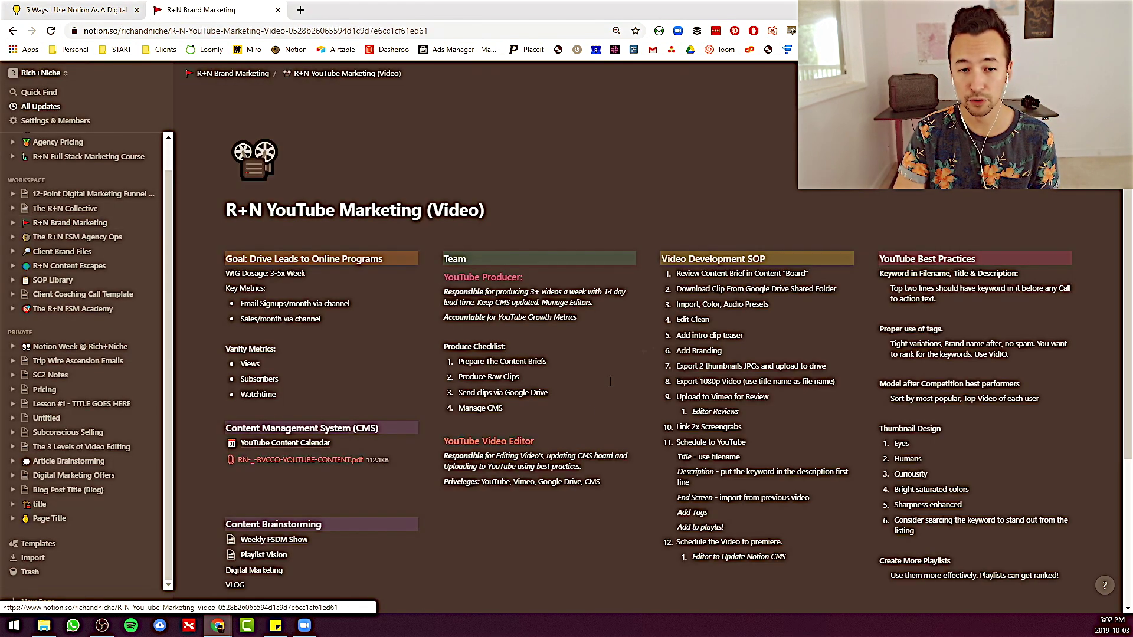
pyautogui.scroll(-1, 569, 417)
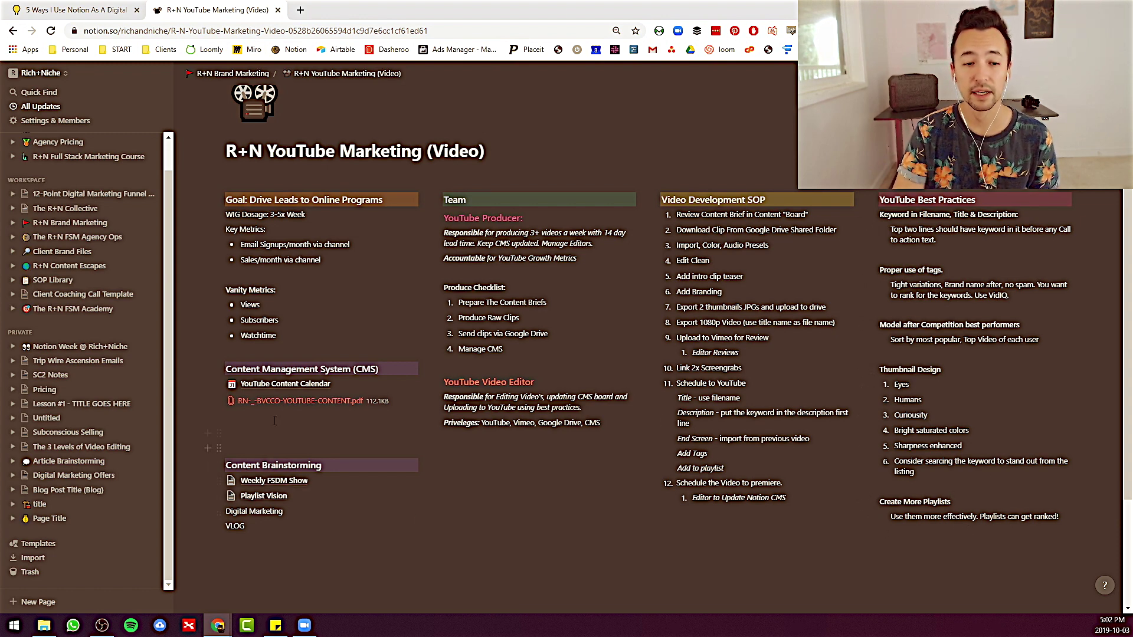
# Step: Open the YouTube Content Calendar board and scroll across its columns
pyautogui.click(273, 385)
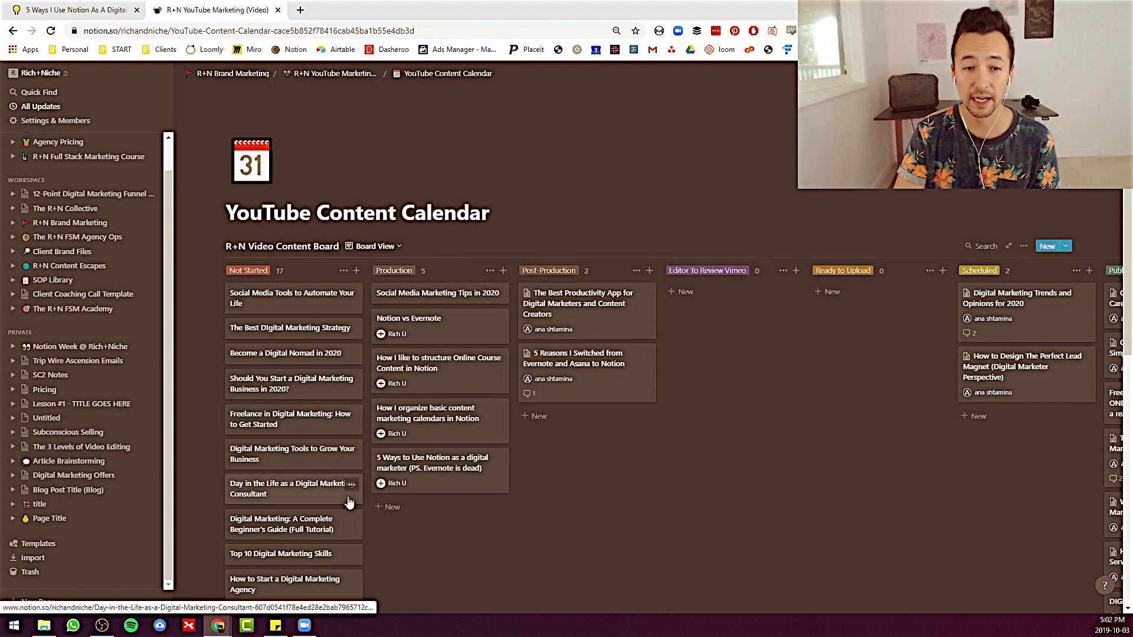
pyautogui.scroll(-1, 647, 474)
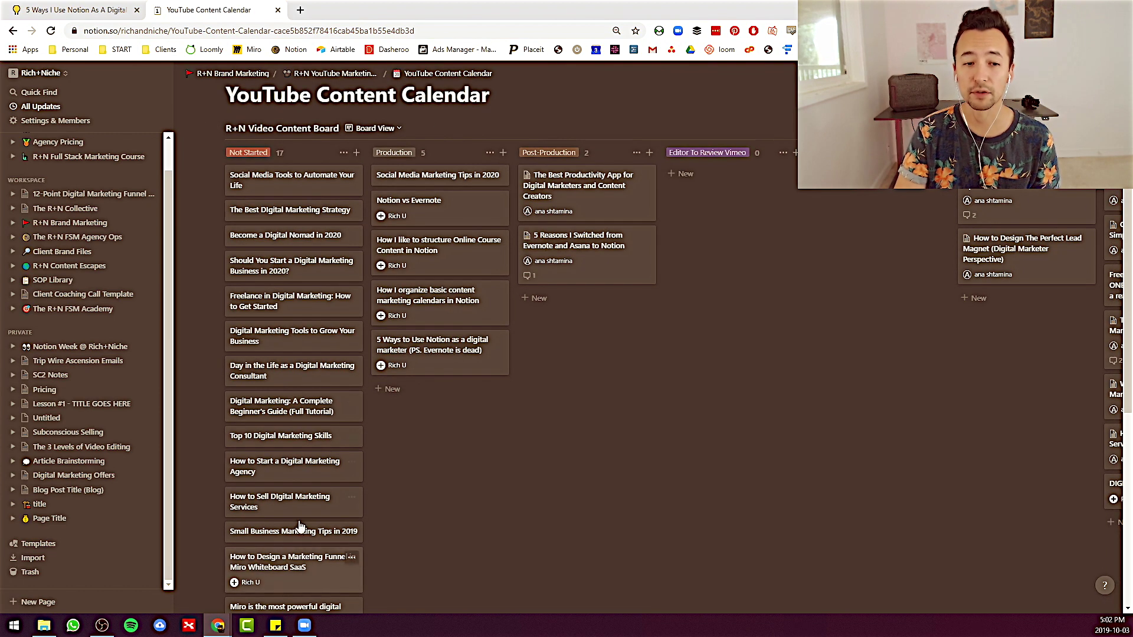
pyautogui.scroll(-6, 451, 578)
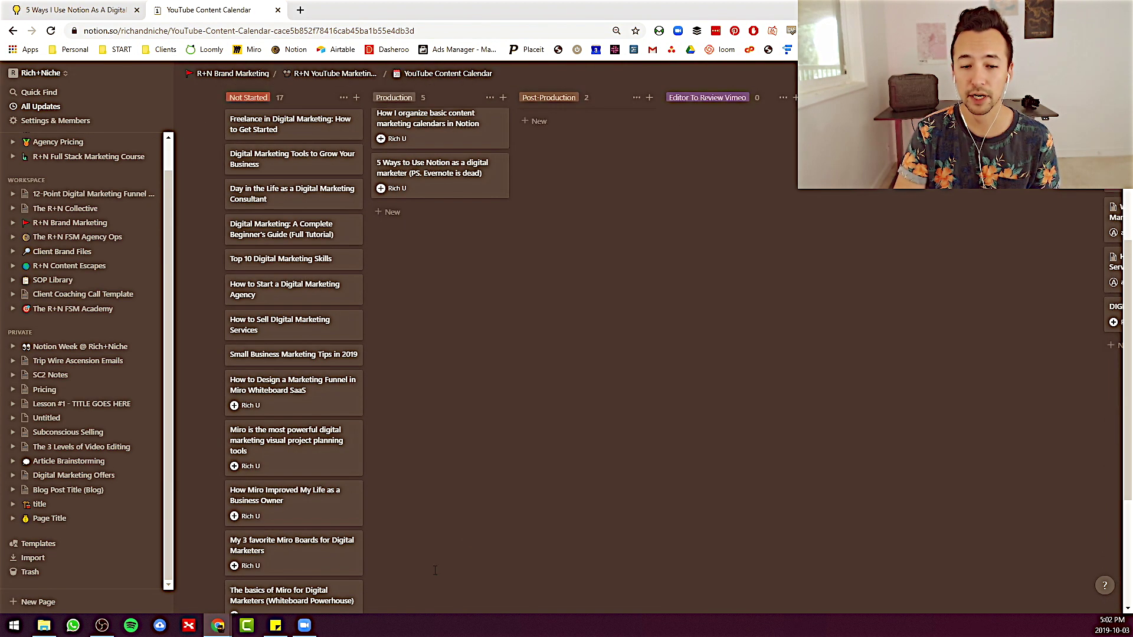
pyautogui.moveTo(426, 471); pyautogui.dragTo(757, 471)
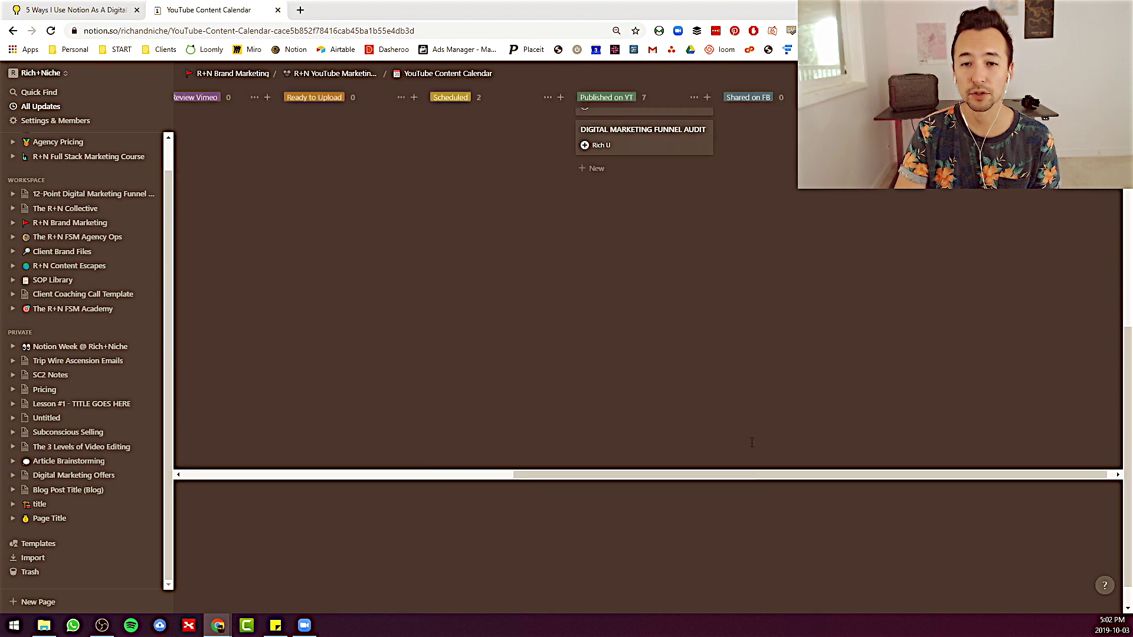
pyautogui.scroll(6, 691, 254)
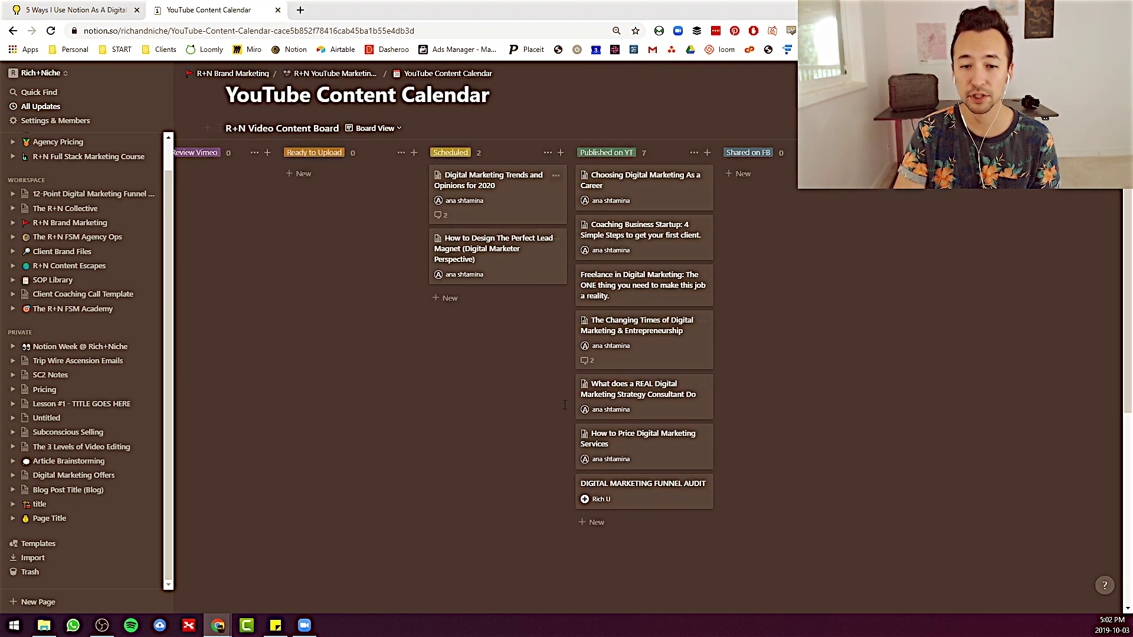
pyautogui.scroll(-6, 705, 443)
pyautogui.moveTo(696, 475); pyautogui.dragTo(355, 488)
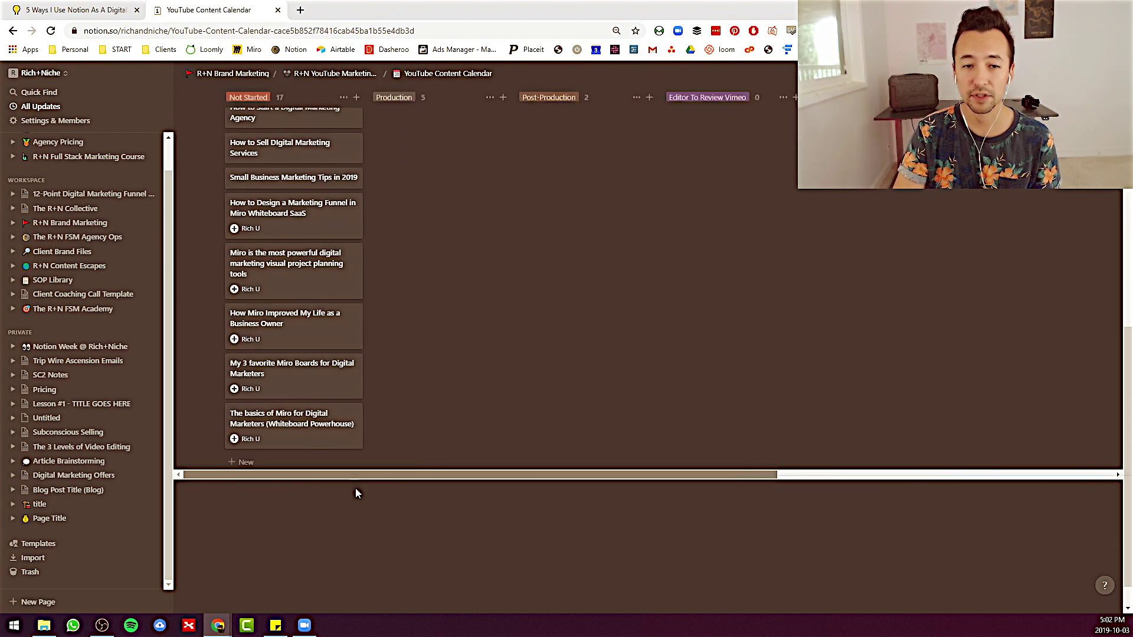
pyautogui.scroll(6, 450, 335)
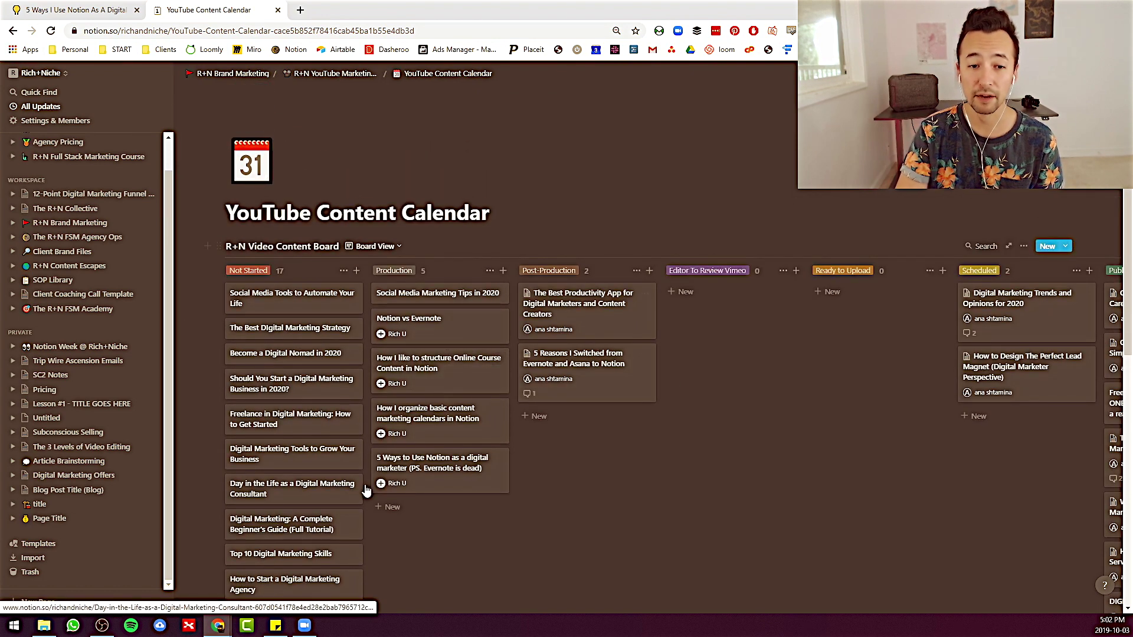
# Step: Show the YouTube videos in Calendar view, then in Table View
pyautogui.click(395, 247)
pyautogui.click(394, 283)
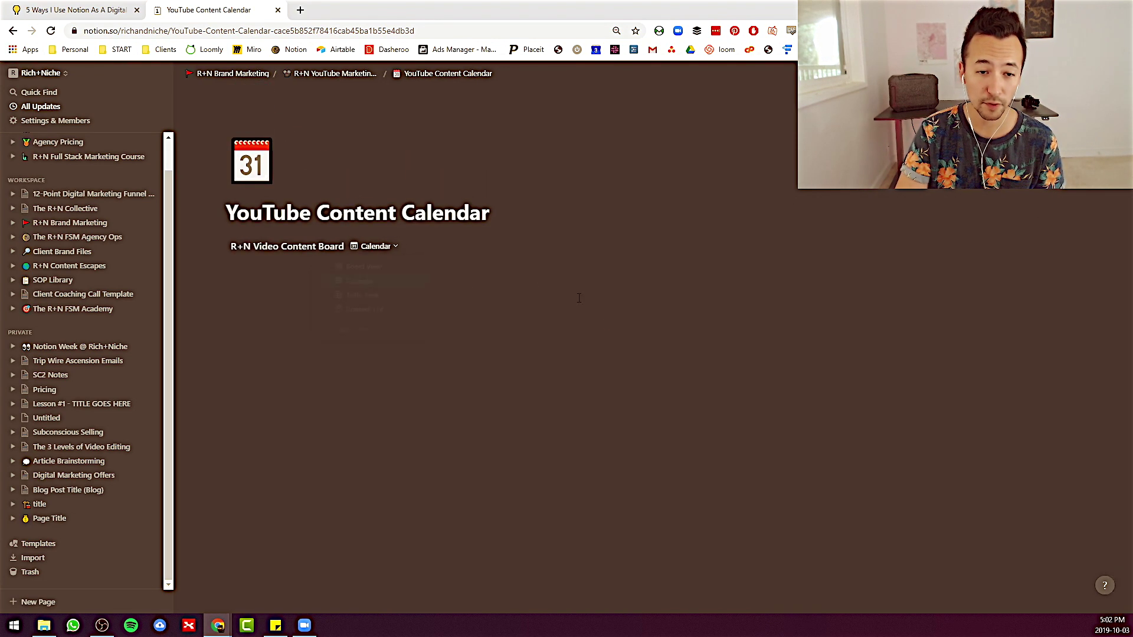
pyautogui.scroll(-1, 618, 418)
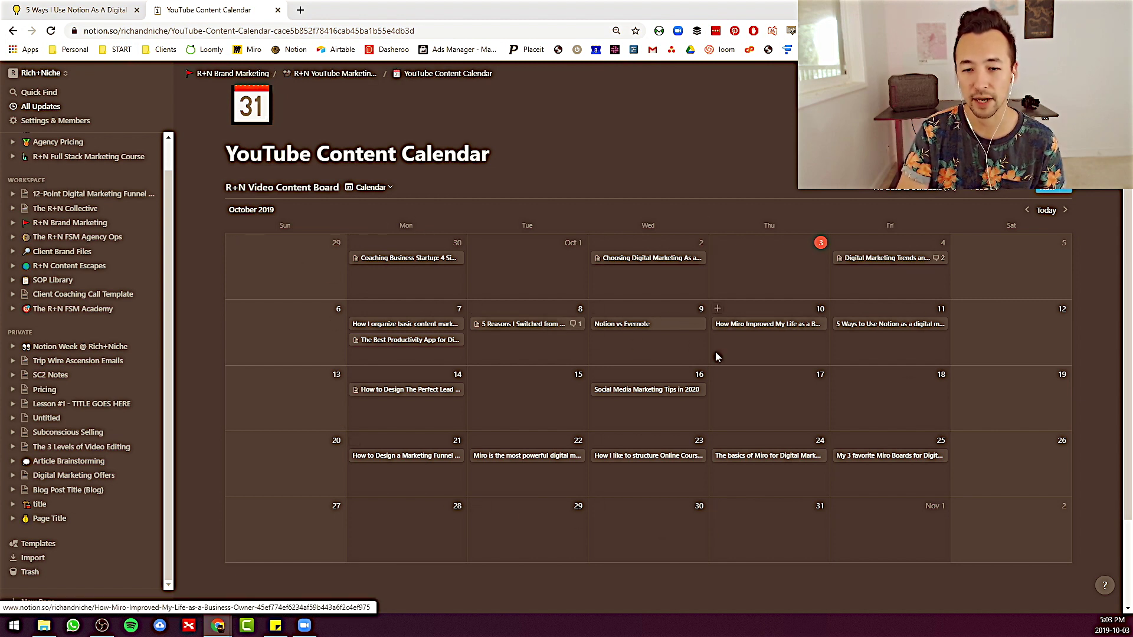
pyautogui.click(362, 188)
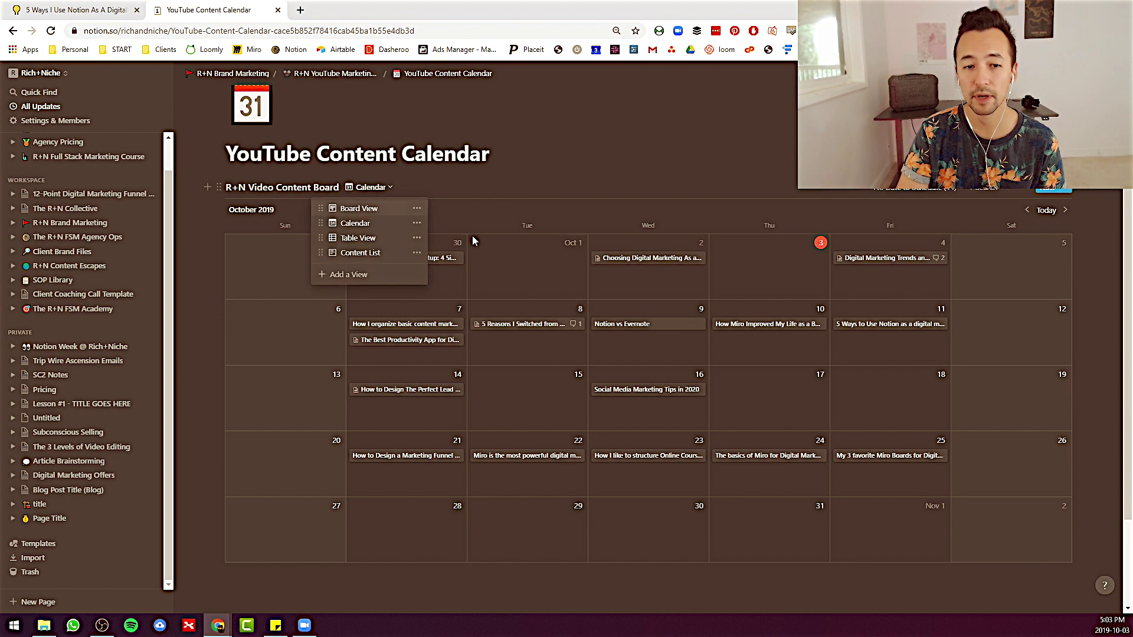
pyautogui.click(378, 241)
pyautogui.scroll(-2, 580, 263)
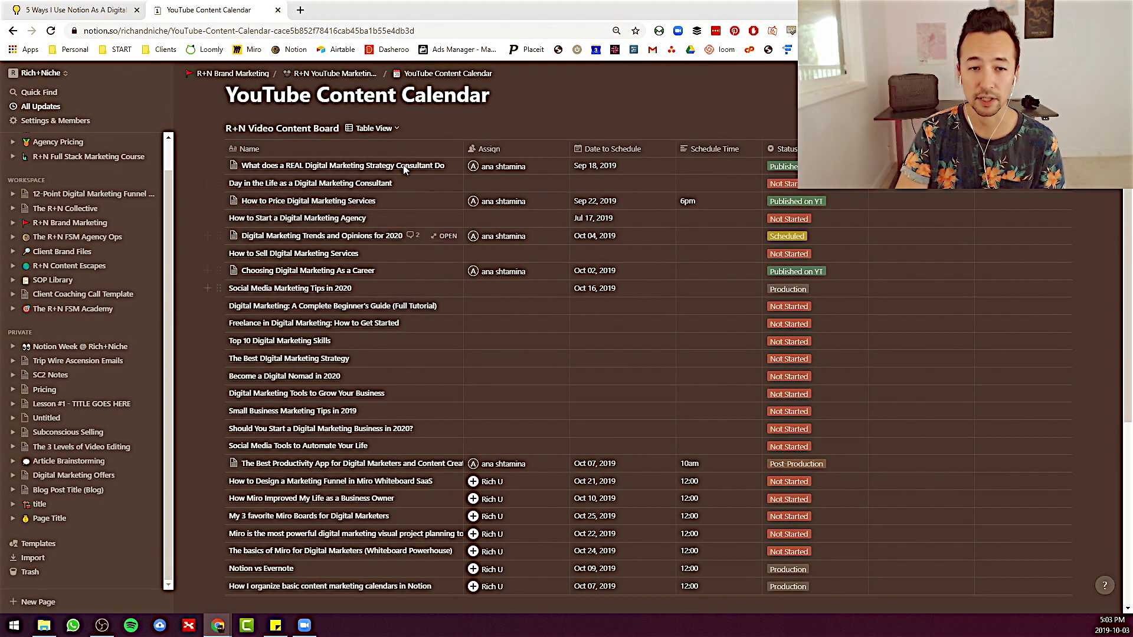
# Step: Switch to Content List, back to Board View, then return to the 5 Ways tab
pyautogui.click(392, 129)
pyautogui.click(403, 197)
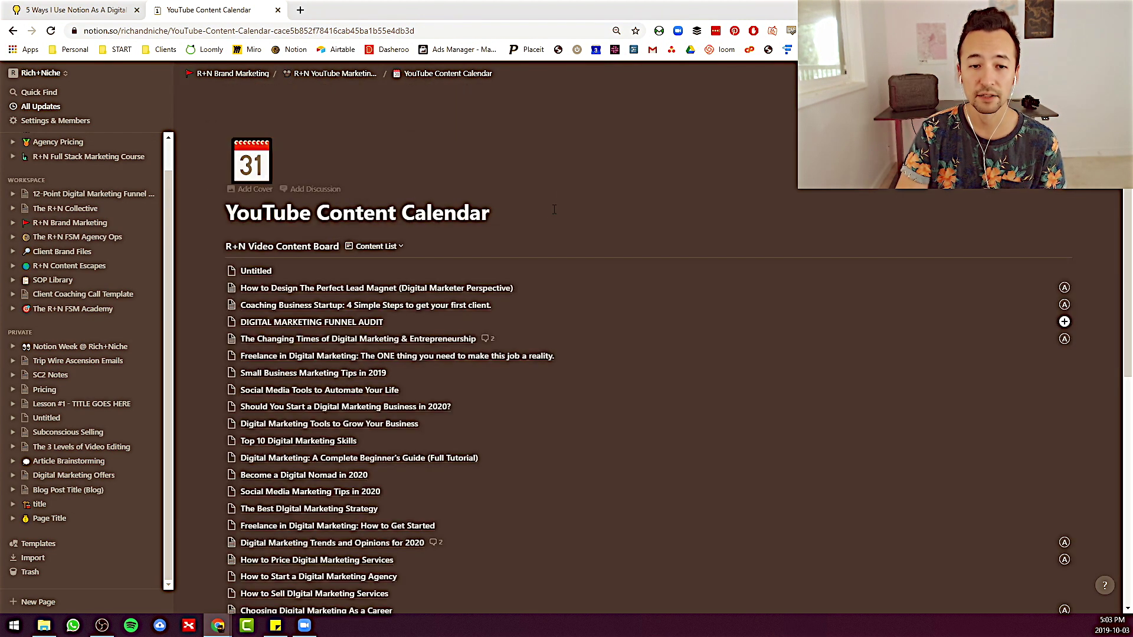
pyautogui.scroll(-2, 411, 304)
pyautogui.scroll(2, 412, 304)
pyautogui.click(384, 248)
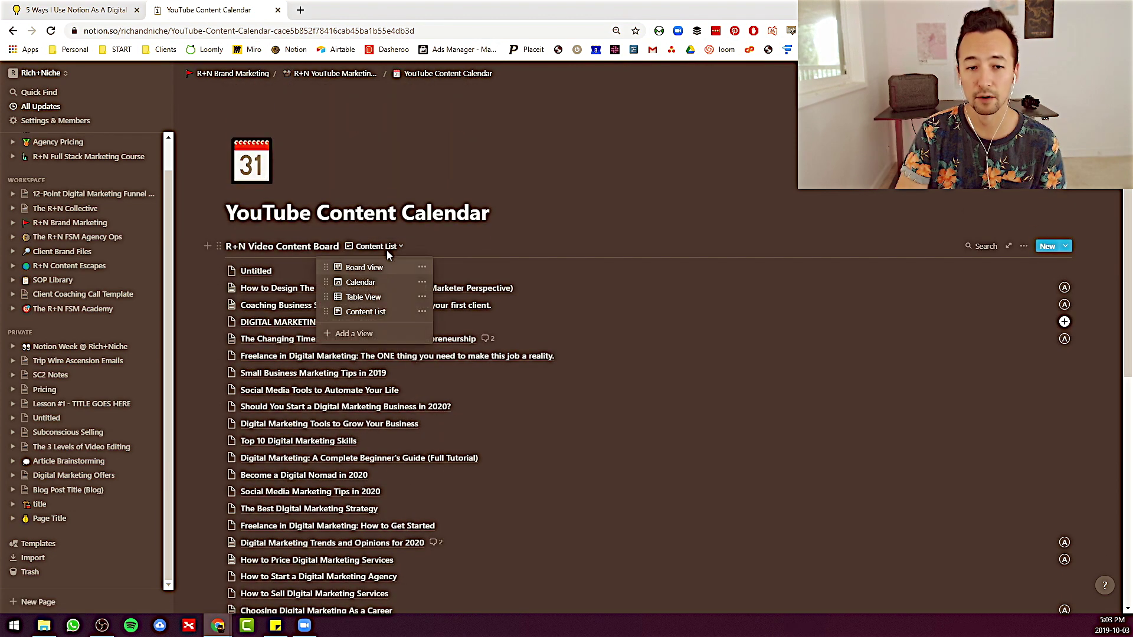
pyautogui.click(368, 265)
pyautogui.click(69, 9)
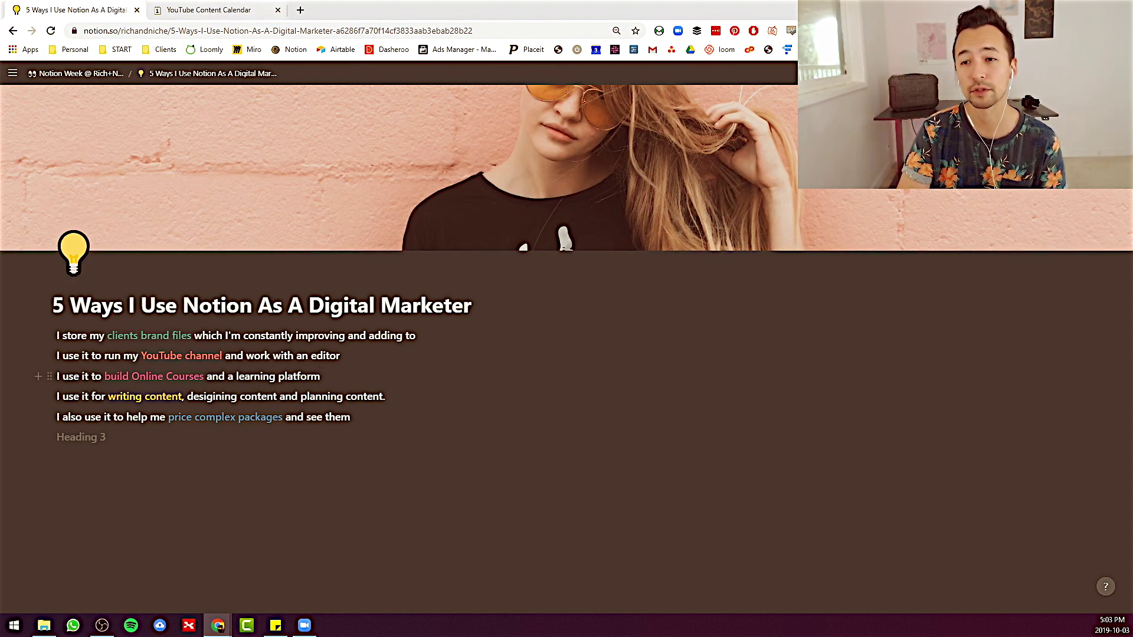
# Step: Check the Share options, then open R+N Full Stack Marketing Course from the sidebar Favorites
pyautogui.click(1007, 74)
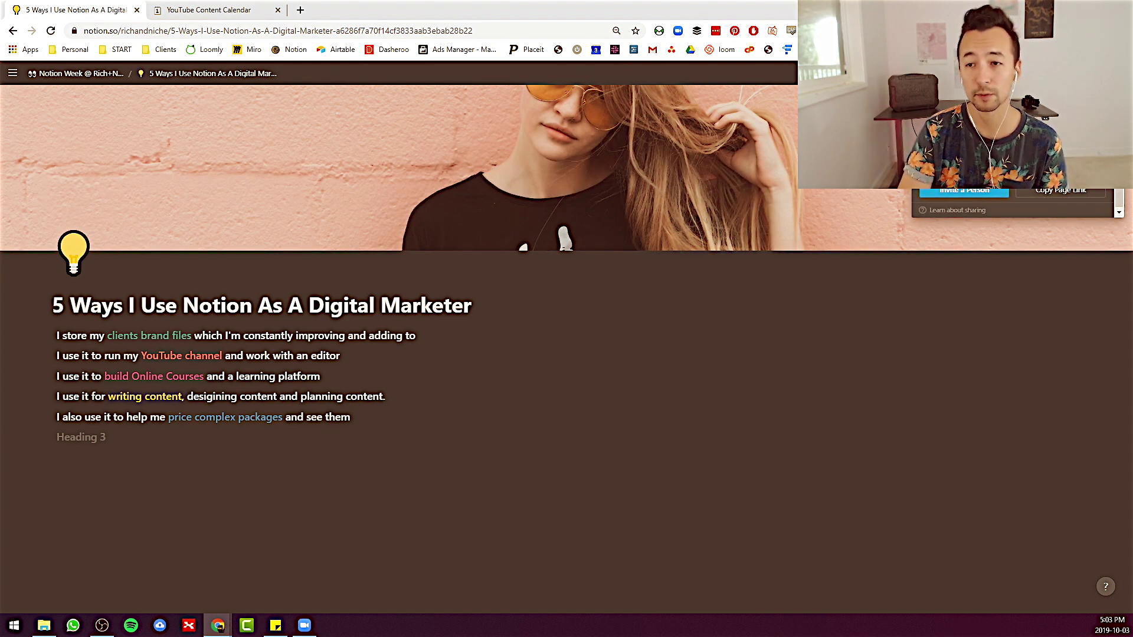
pyautogui.click(569, 154)
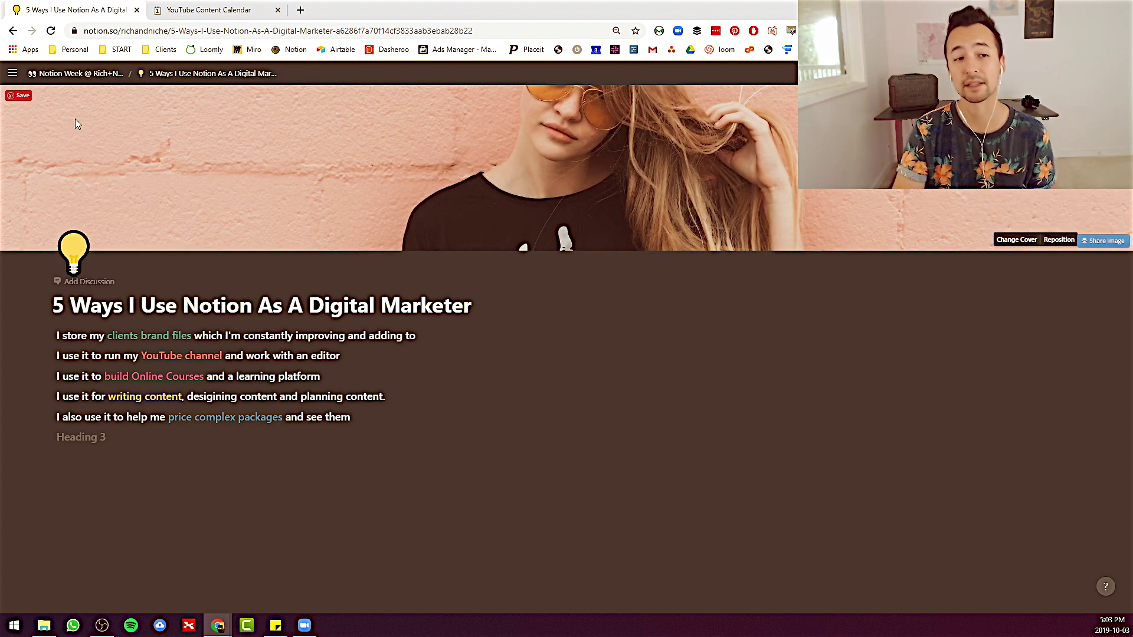
pyautogui.click(13, 73)
pyautogui.click(140, 189)
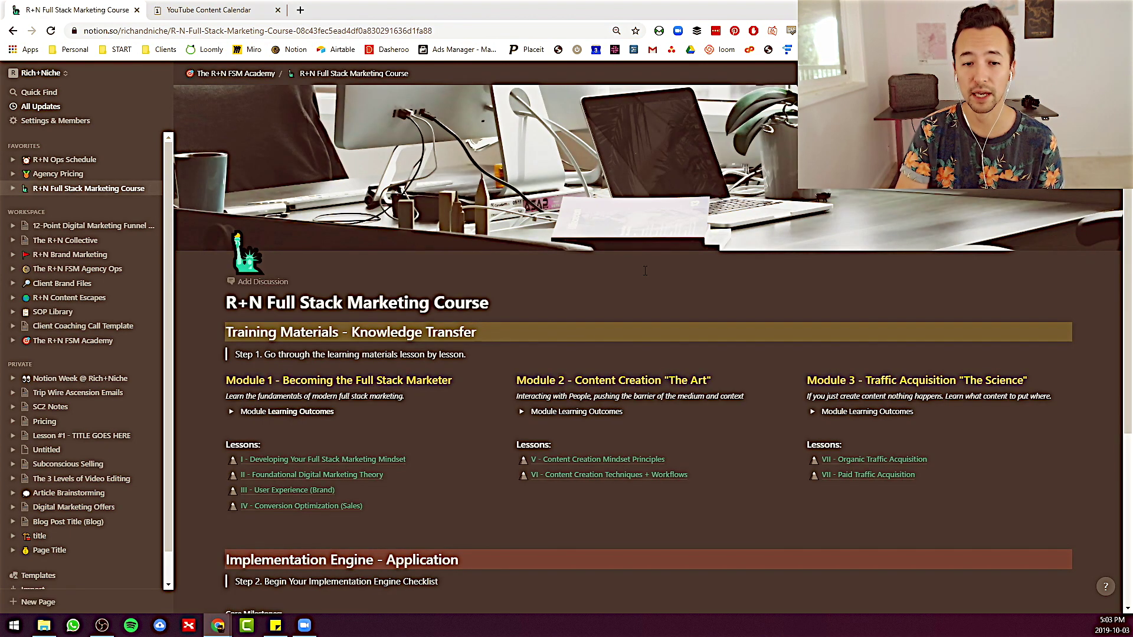
# Step: Scroll the course page highlighting the Knowledge Transfer heading, then go Back to the 5 Ways page
pyautogui.scroll(-1, 642, 266)
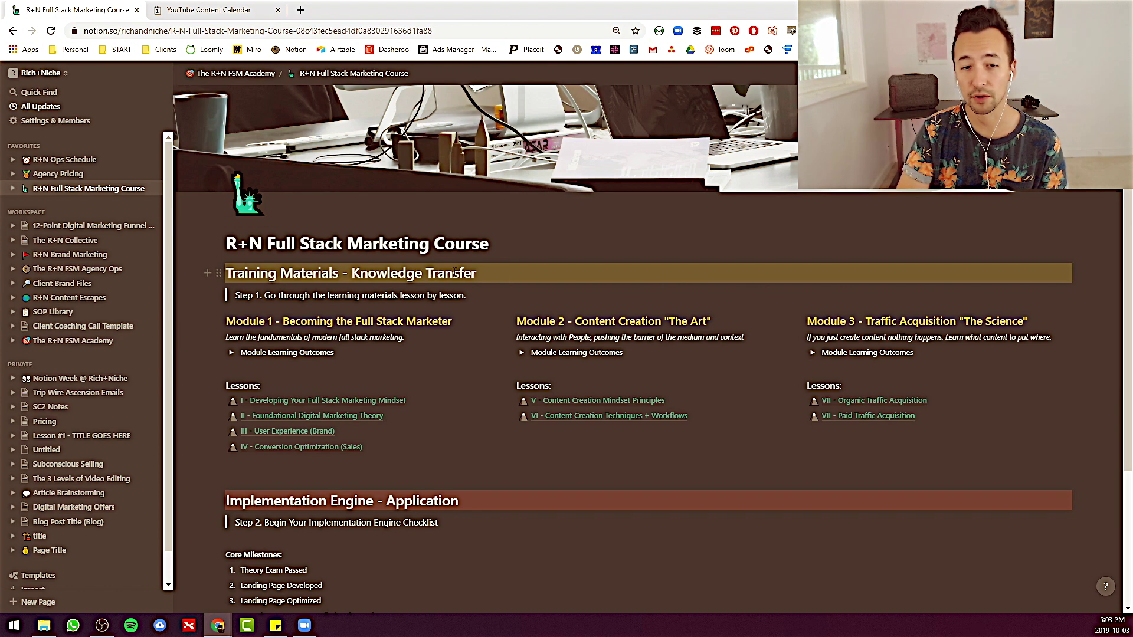
pyautogui.moveTo(354, 280); pyautogui.dragTo(476, 274)
pyautogui.press('Right')
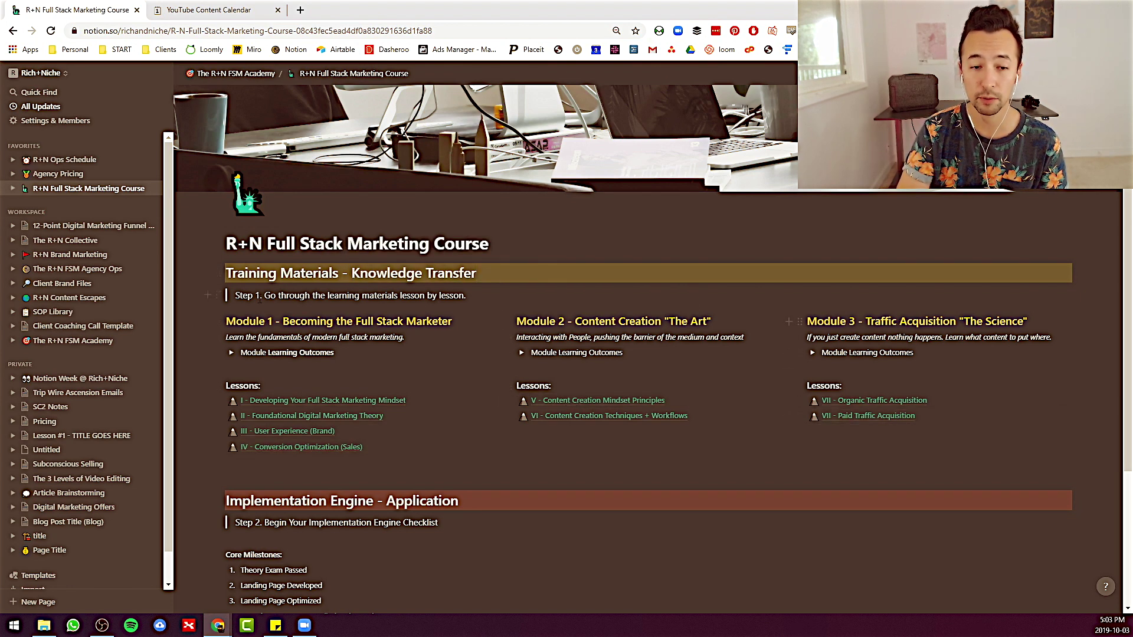
pyautogui.scroll(-1, 706, 412)
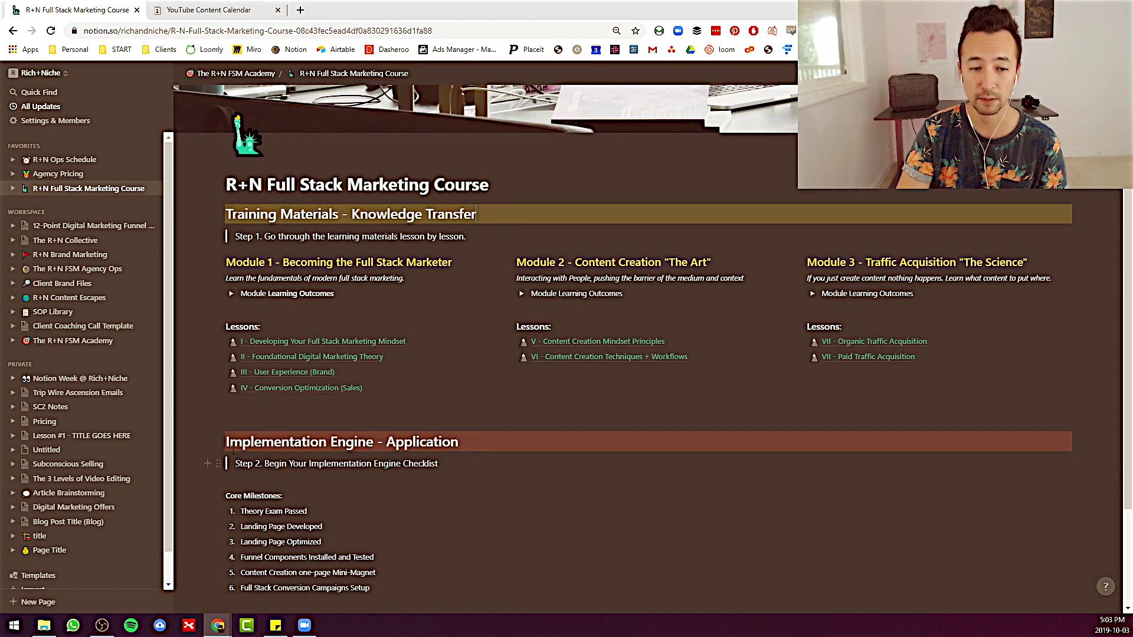
pyautogui.moveTo(312, 442); pyautogui.dragTo(458, 444)
pyautogui.scroll(1, 576, 433)
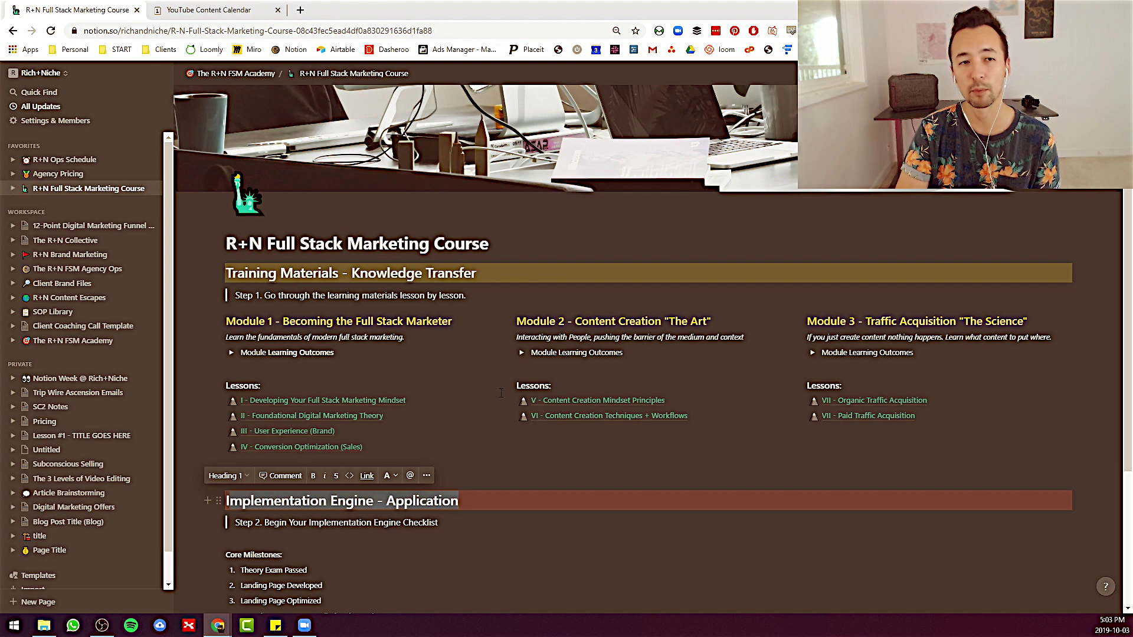
pyautogui.click(13, 31)
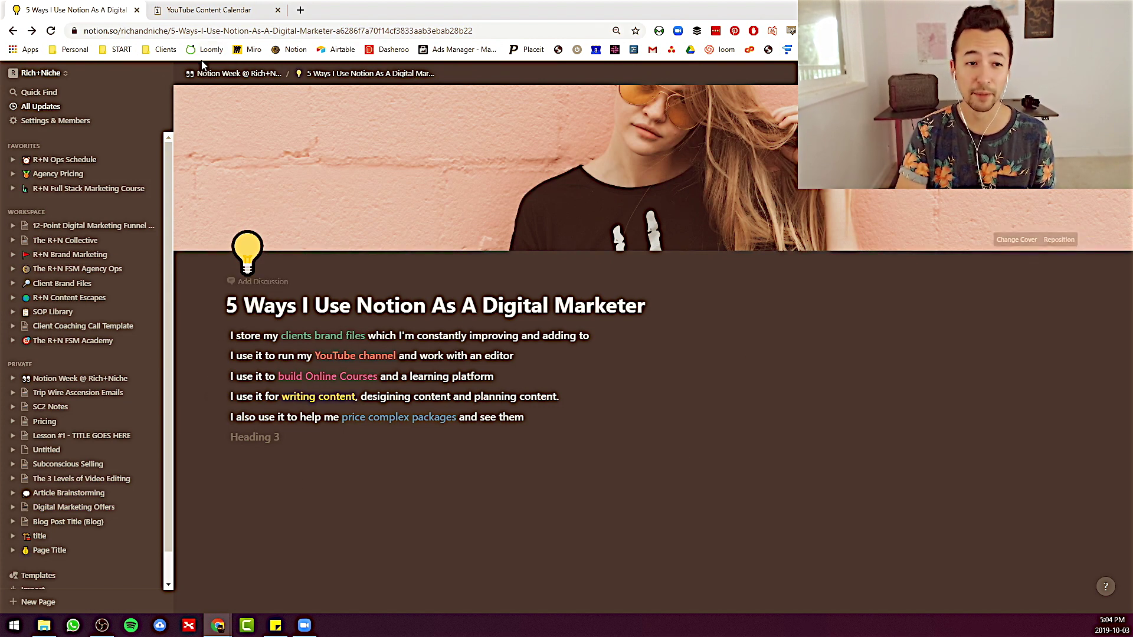
# Step: Collapse the sidebar, check the page '...' menu, and highlight the pricing complex packages line
pyautogui.click(155, 73)
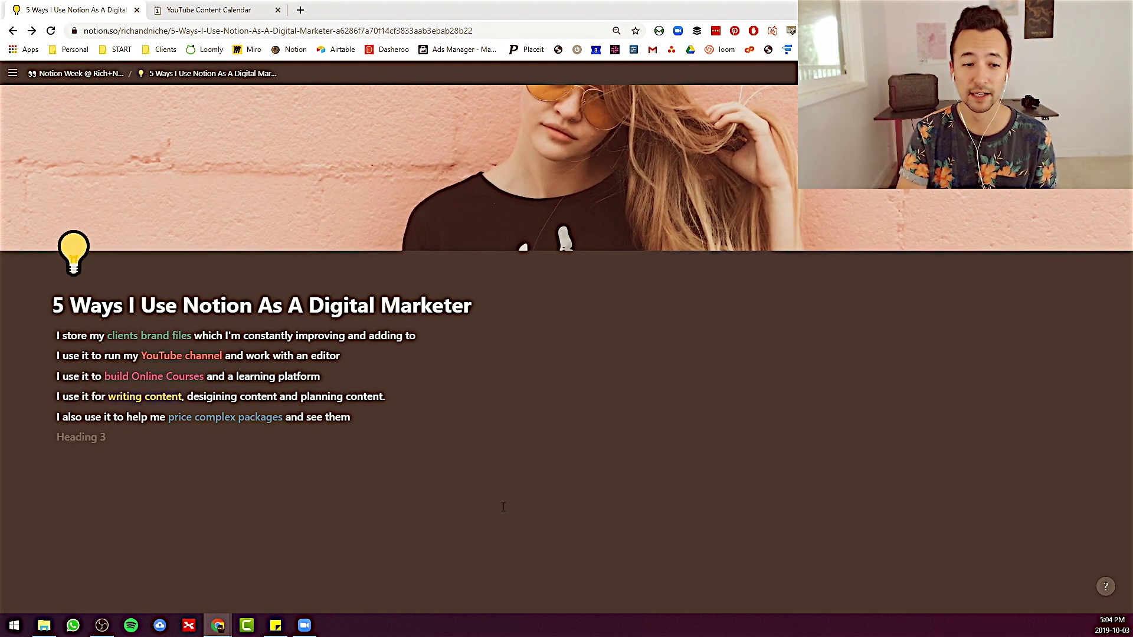
pyautogui.click(1117, 73)
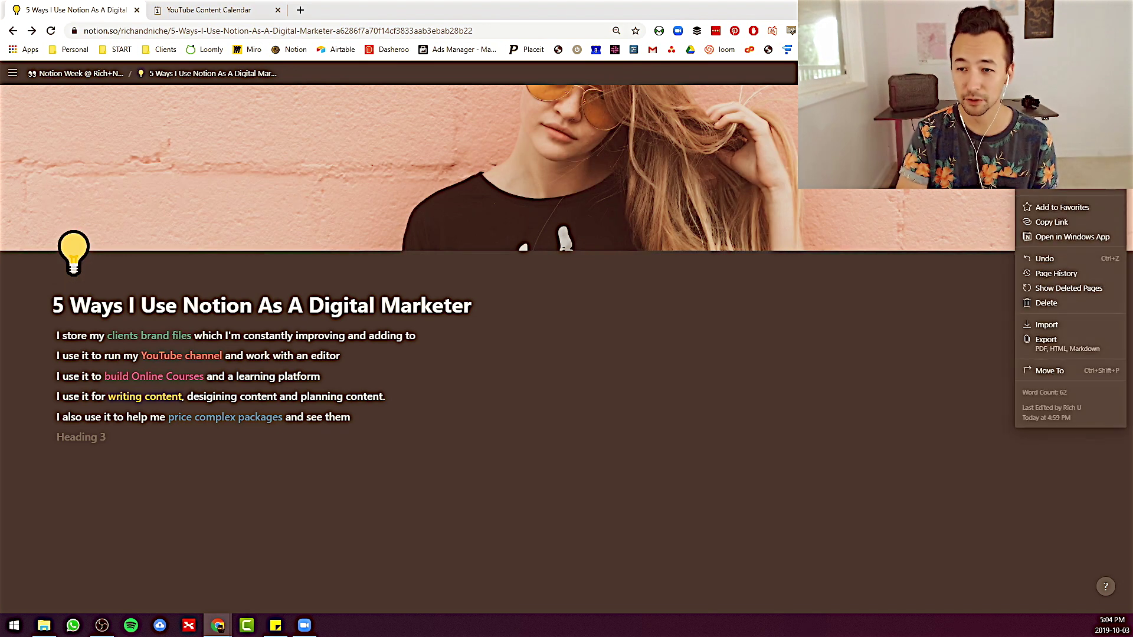
pyautogui.click(725, 493)
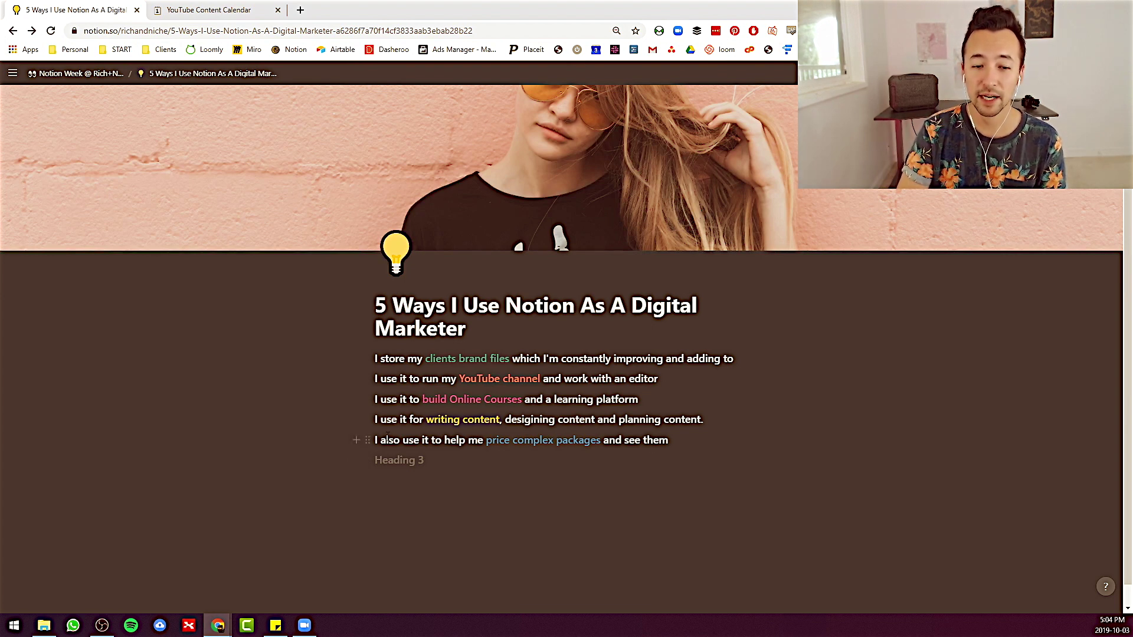
pyautogui.moveTo(381, 440); pyautogui.dragTo(743, 448)
pyautogui.click(743, 448)
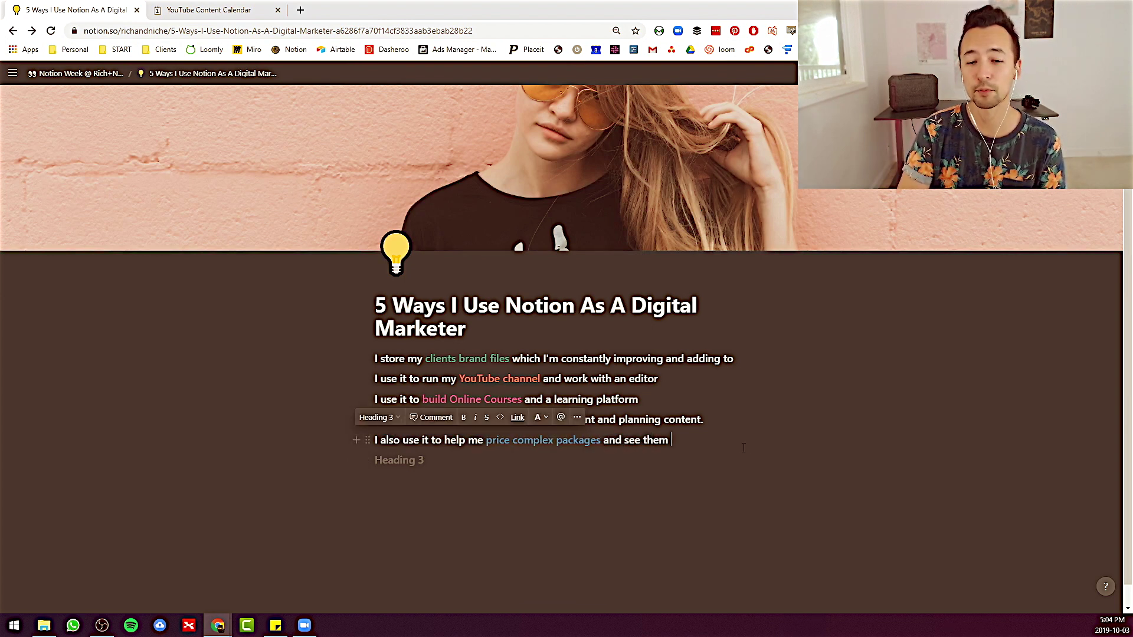
pyautogui.moveTo(57, 151)
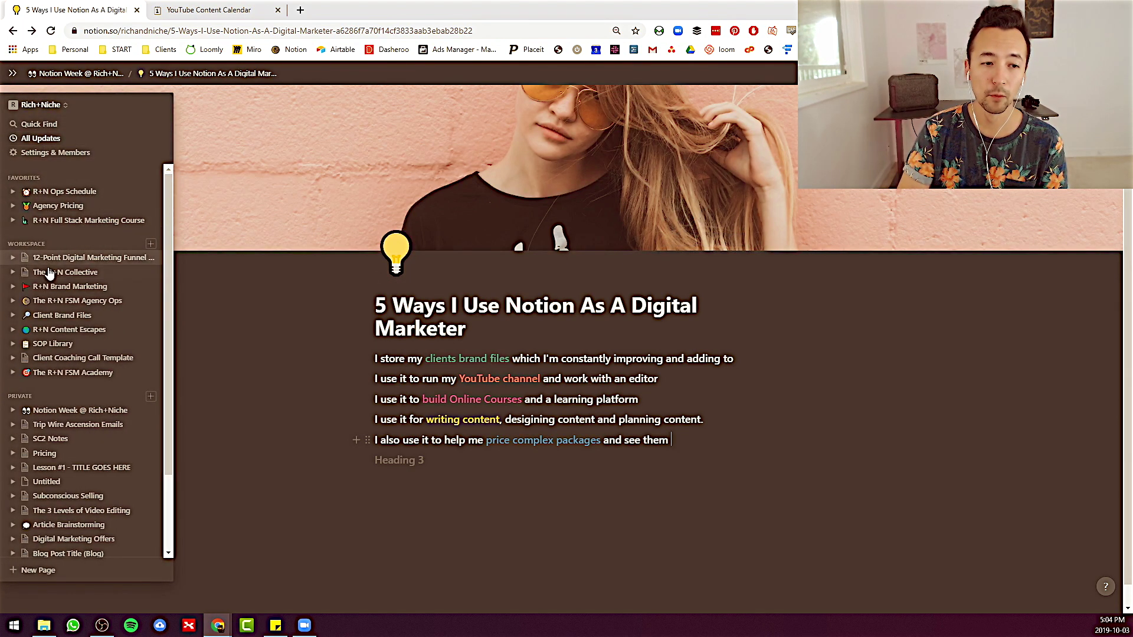
pyautogui.click(71, 373)
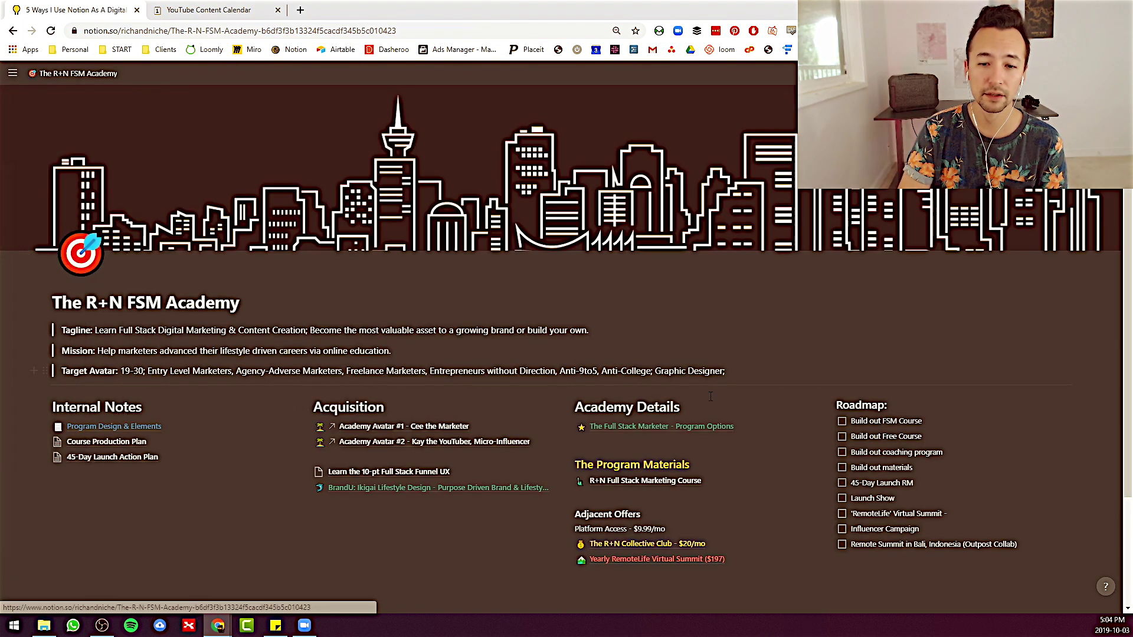
pyautogui.click(650, 433)
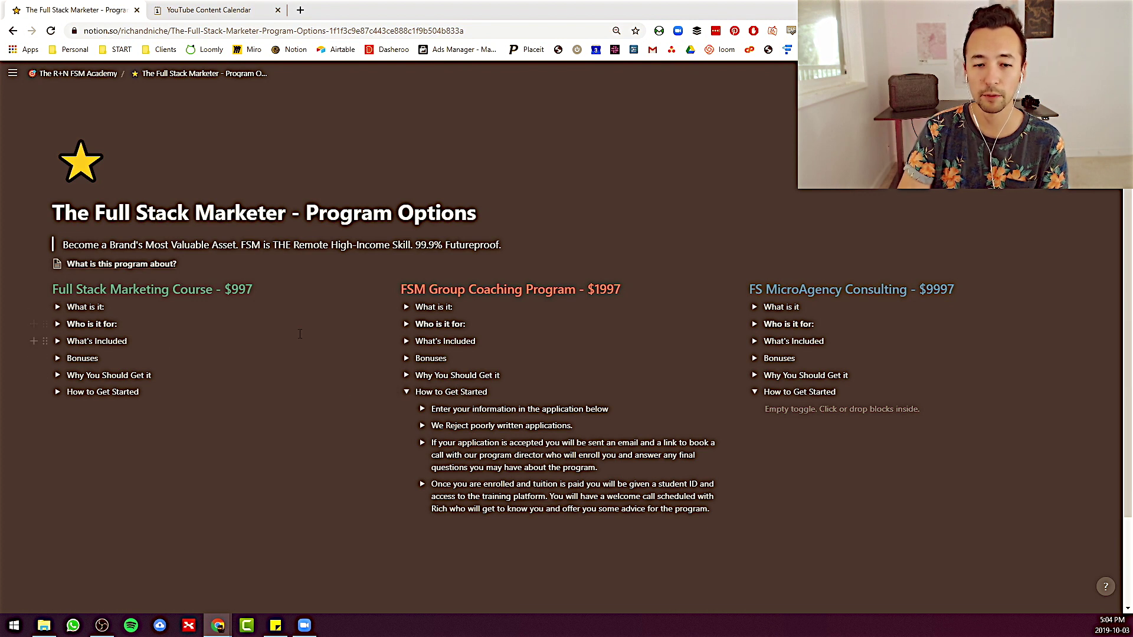
pyautogui.scroll(-1, 284, 333)
pyautogui.click(57, 248)
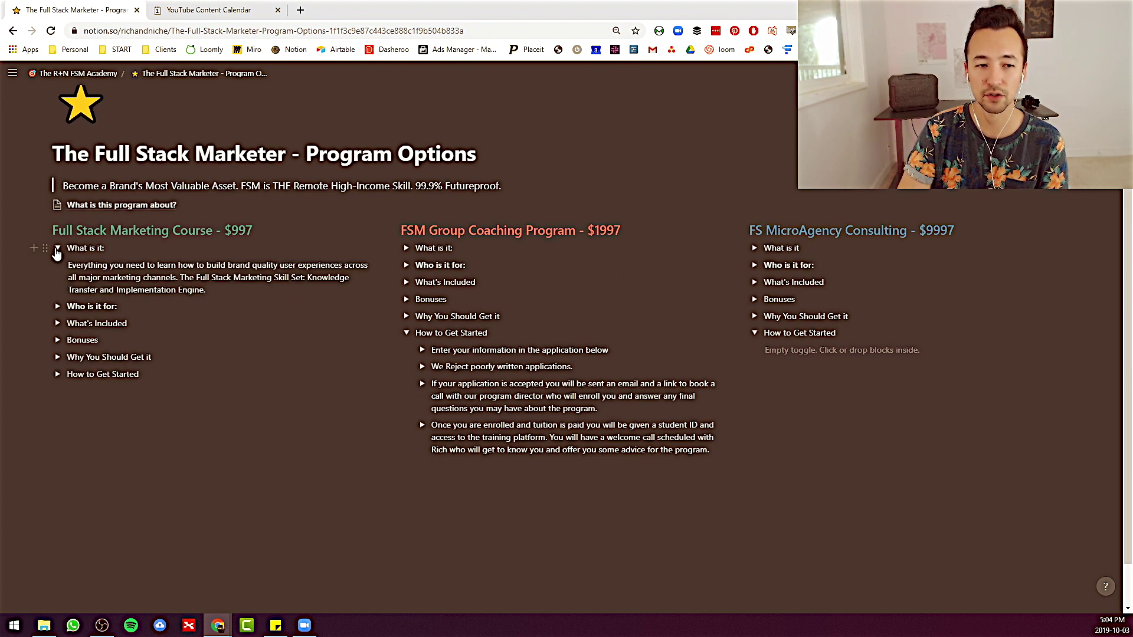
pyautogui.click(58, 249)
pyautogui.click(57, 266)
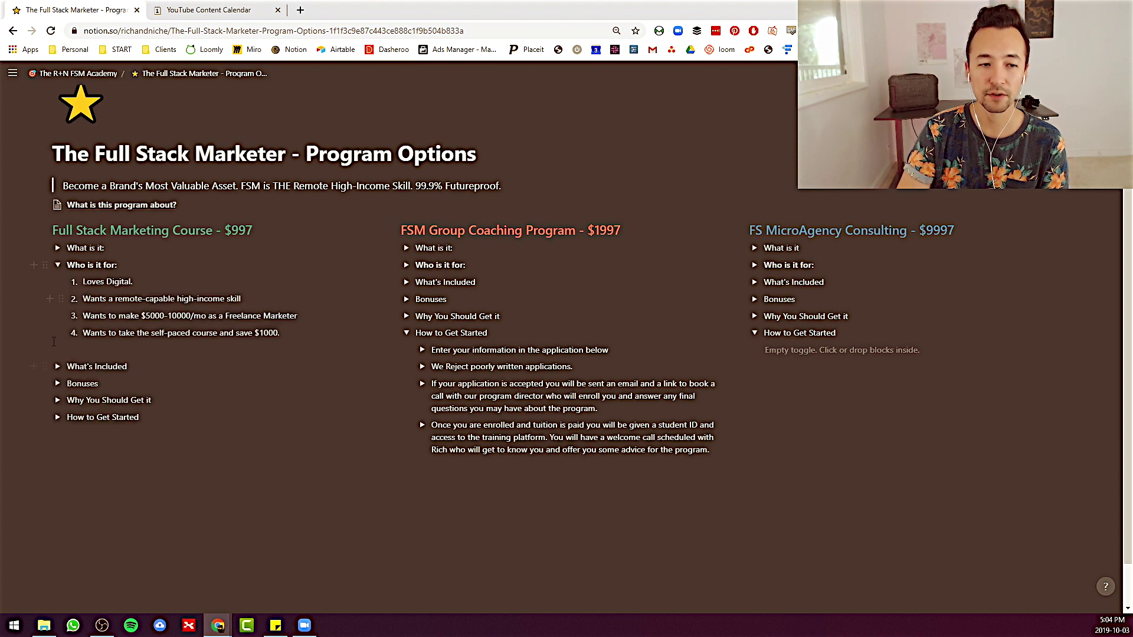
pyautogui.click(58, 366)
pyautogui.scroll(-3, 57, 407)
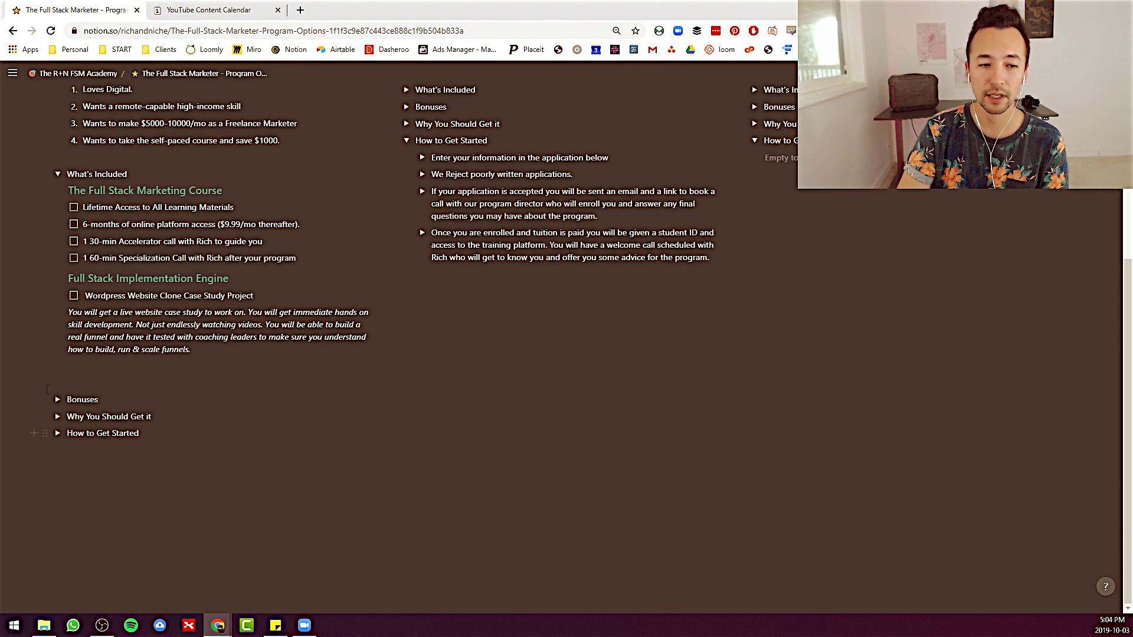
pyautogui.click(58, 399)
pyautogui.click(57, 417)
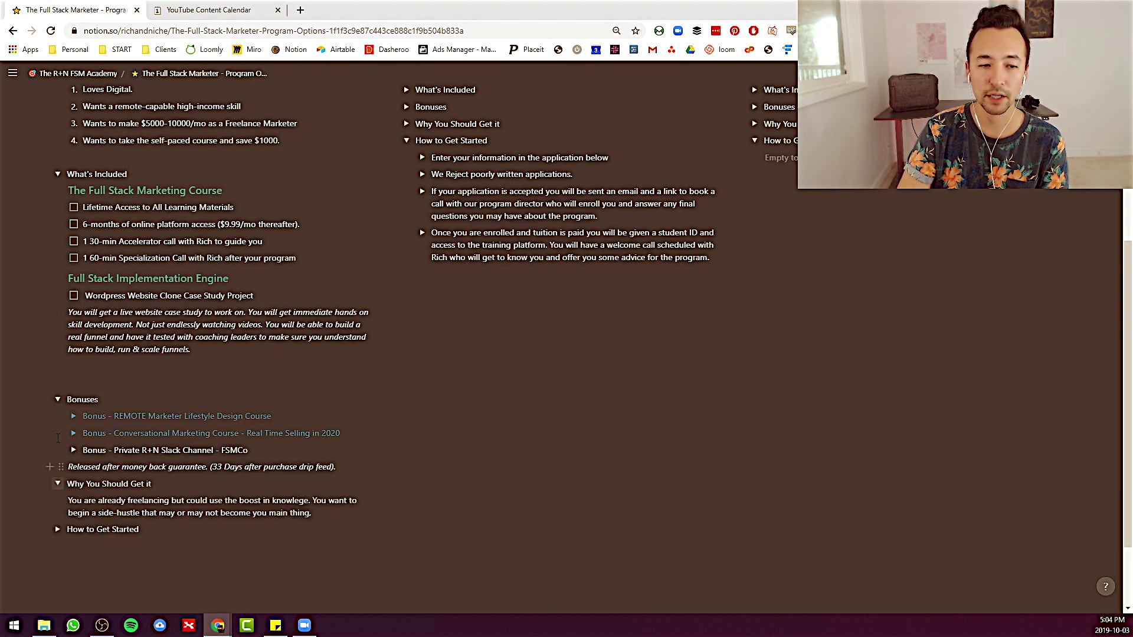
pyautogui.scroll(-2, 57, 441)
pyautogui.click(57, 434)
pyautogui.scroll(-2, 285, 398)
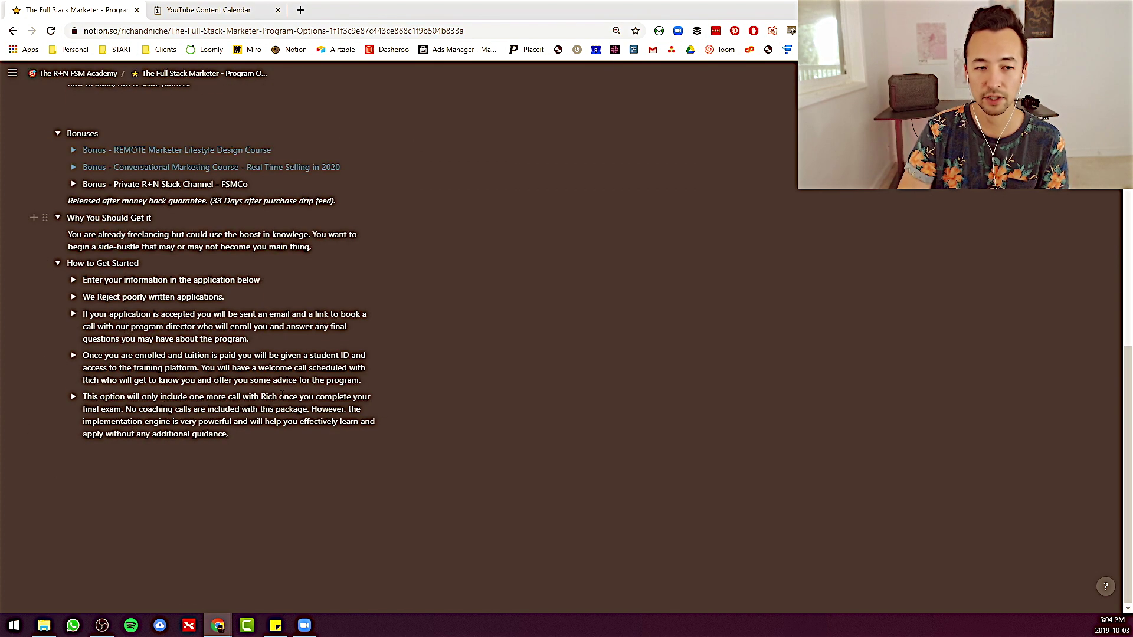
pyautogui.scroll(2, 285, 397)
pyautogui.scroll(5, 285, 397)
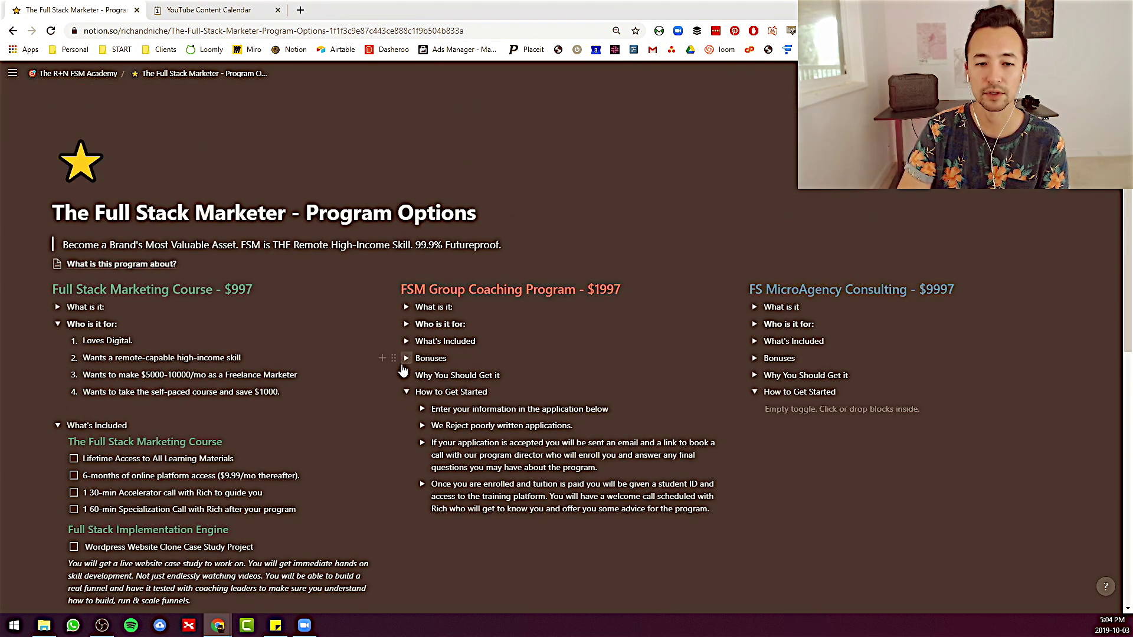
pyautogui.click(57, 324)
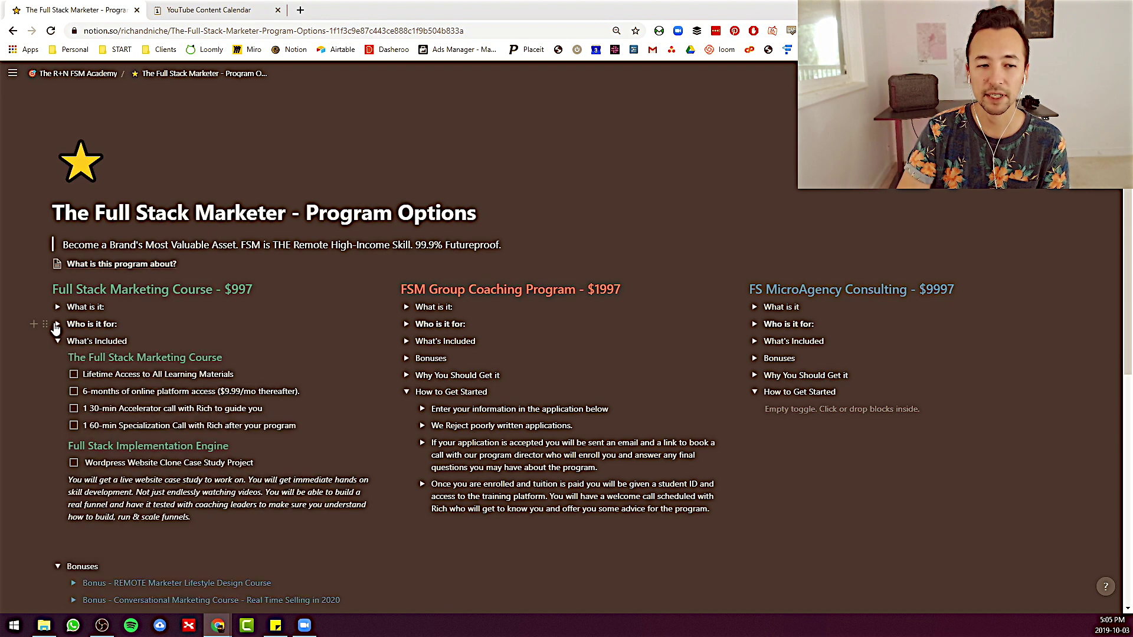
pyautogui.click(57, 341)
pyautogui.click(57, 358)
pyautogui.click(57, 375)
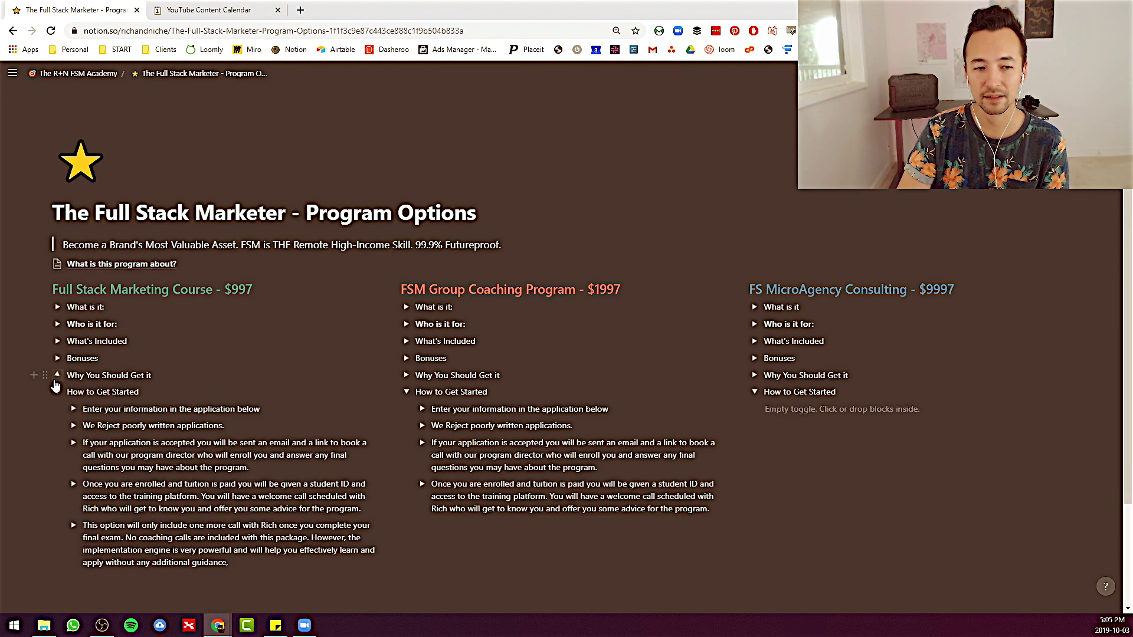
pyautogui.click(57, 392)
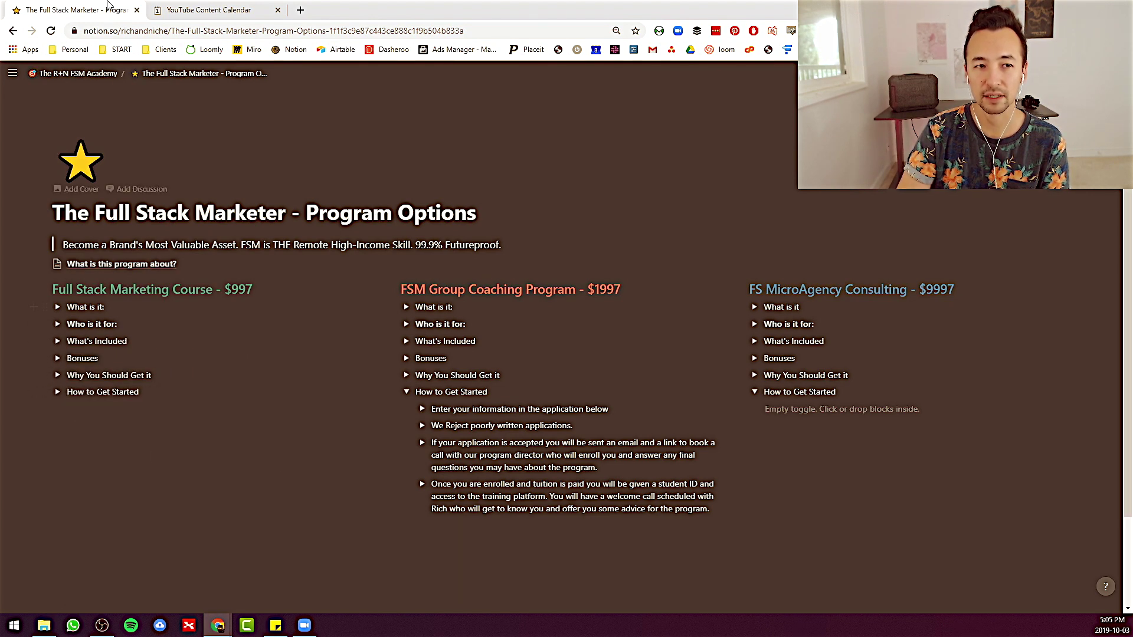
pyautogui.click(205, 7)
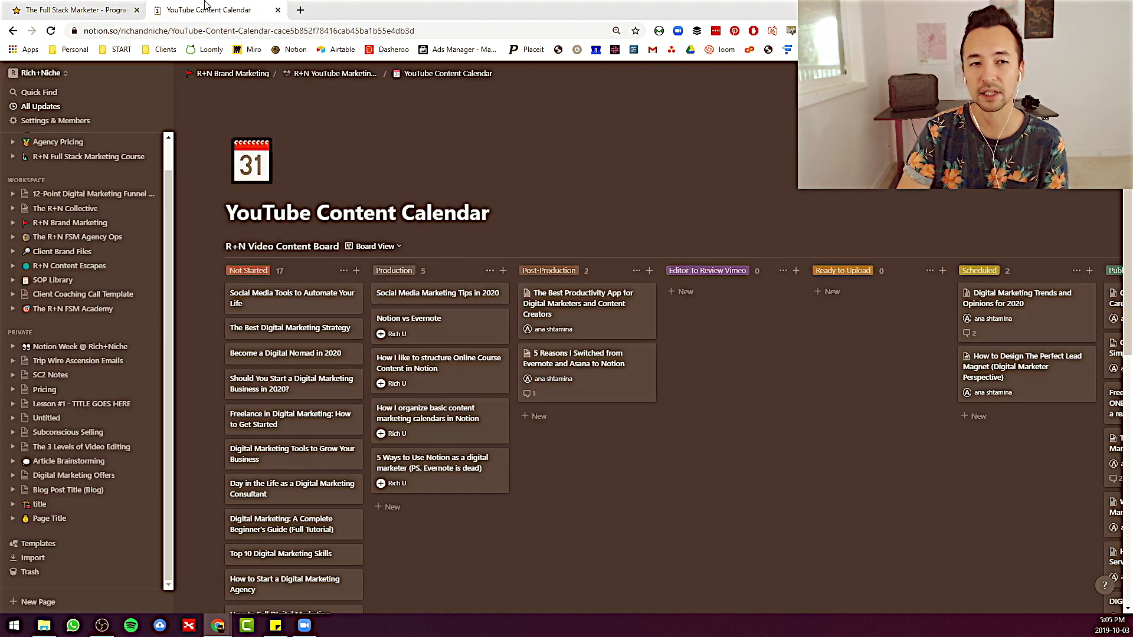
pyautogui.click(85, 7)
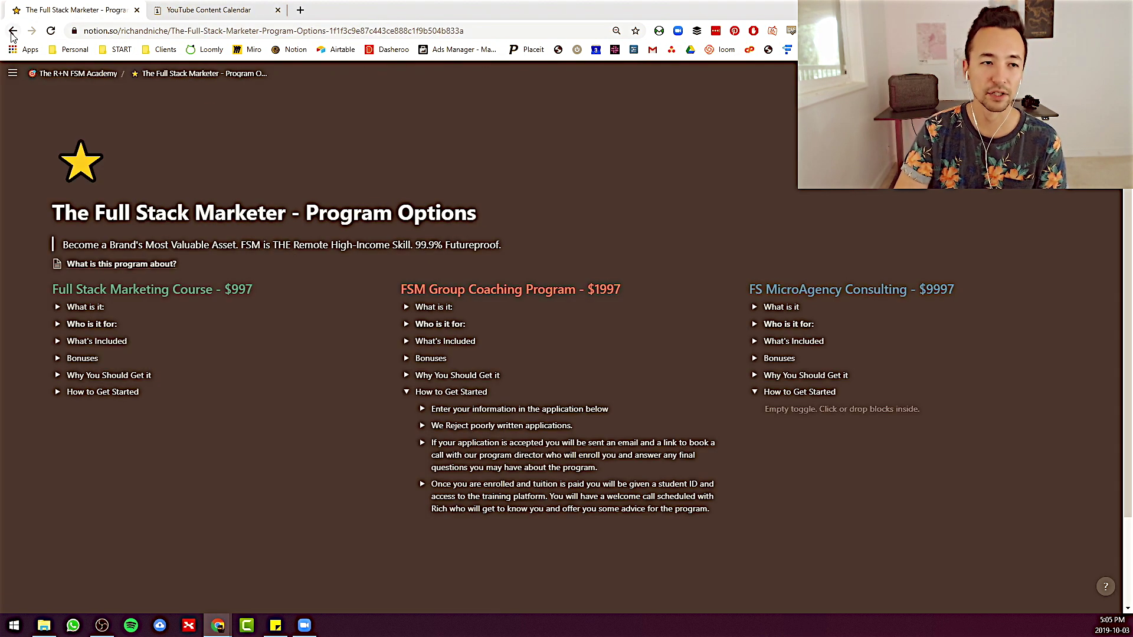
pyautogui.click(13, 31)
pyautogui.click(13, 31)
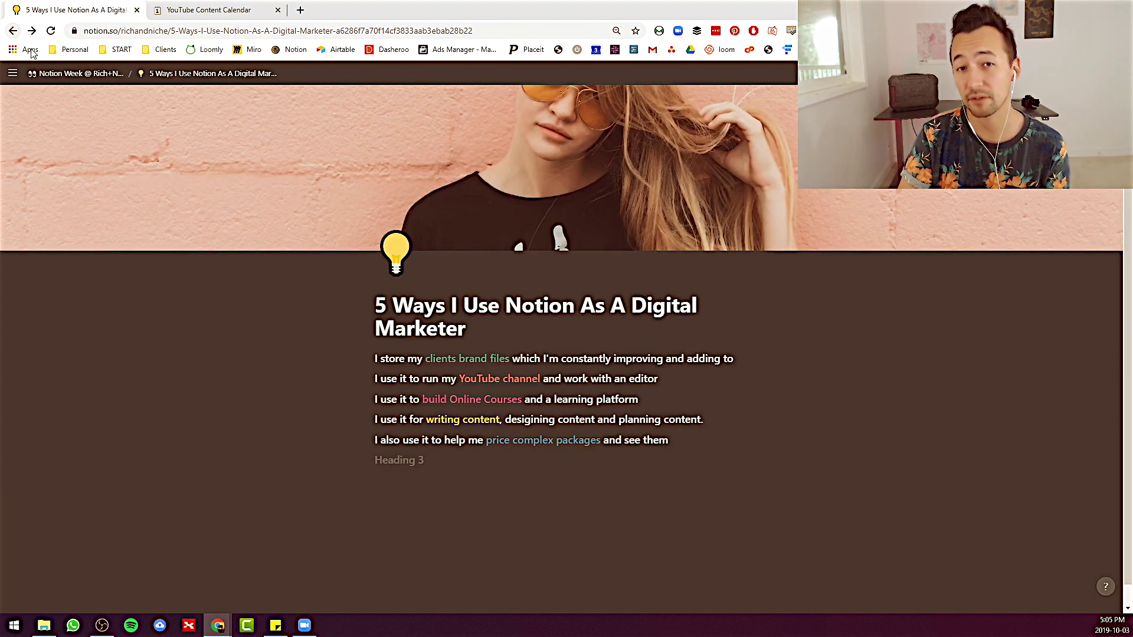
pyautogui.moveTo(13, 73)
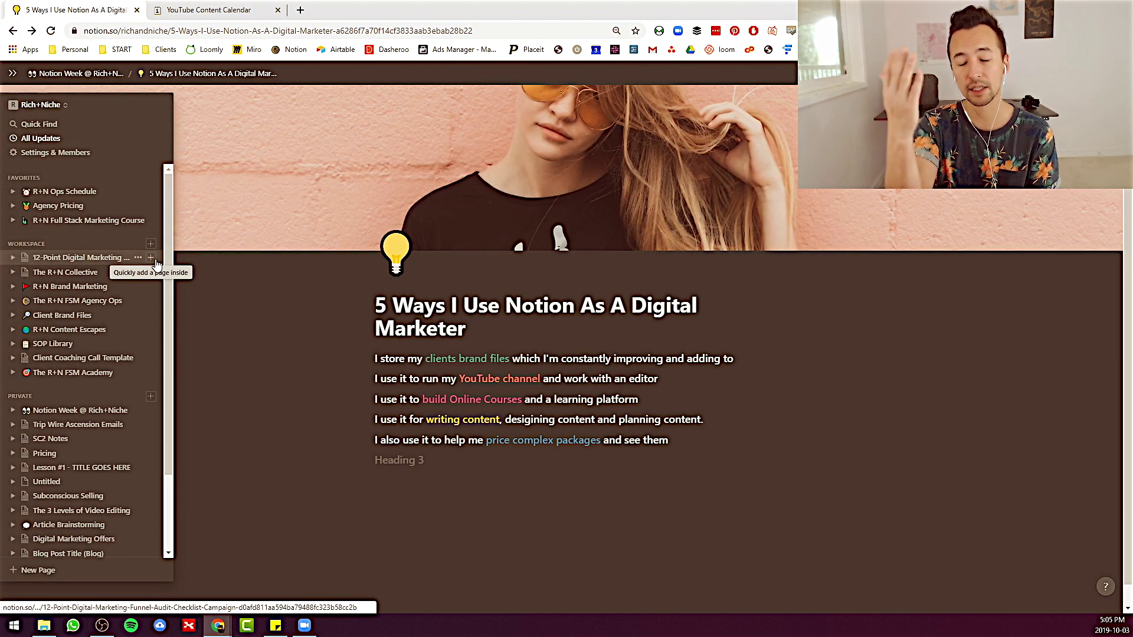